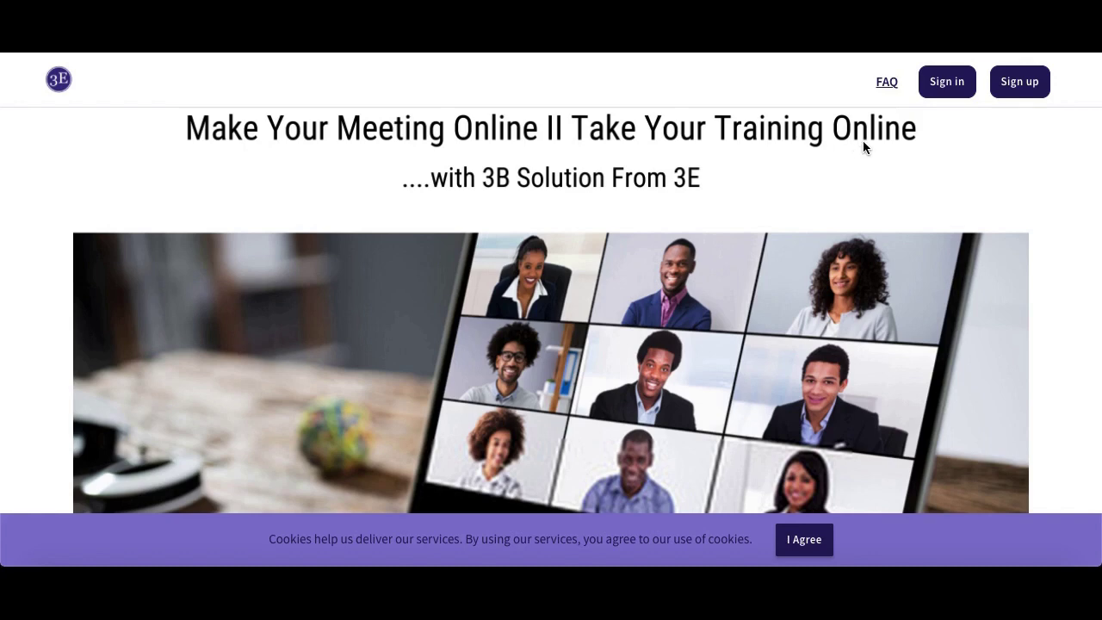
- Sign in to Greenlight with the account's email and password
click(947, 84)
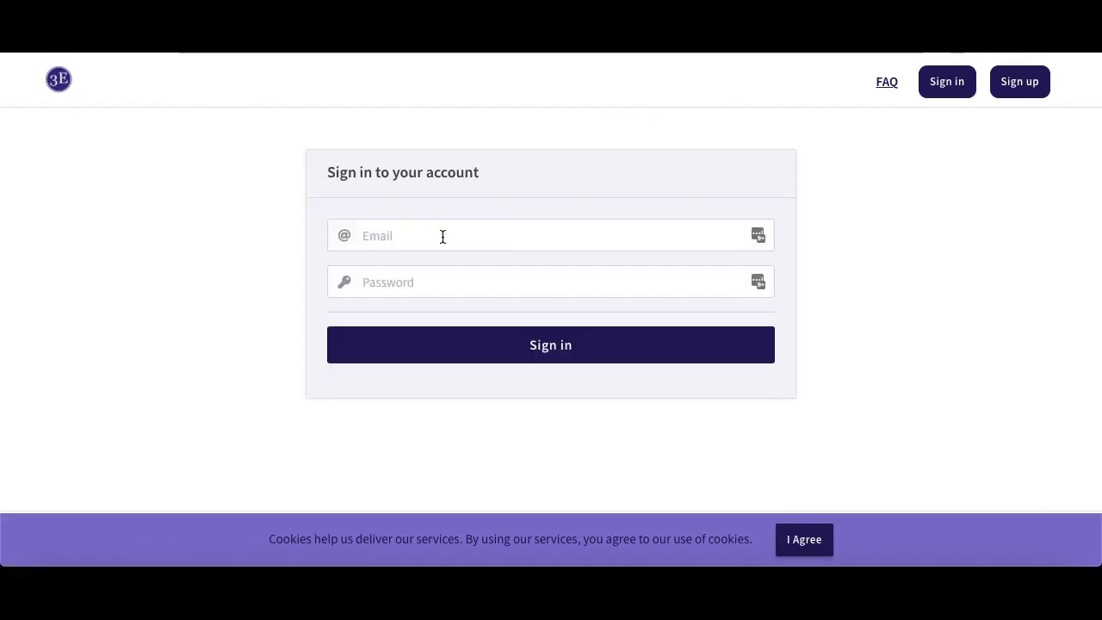
click(443, 237)
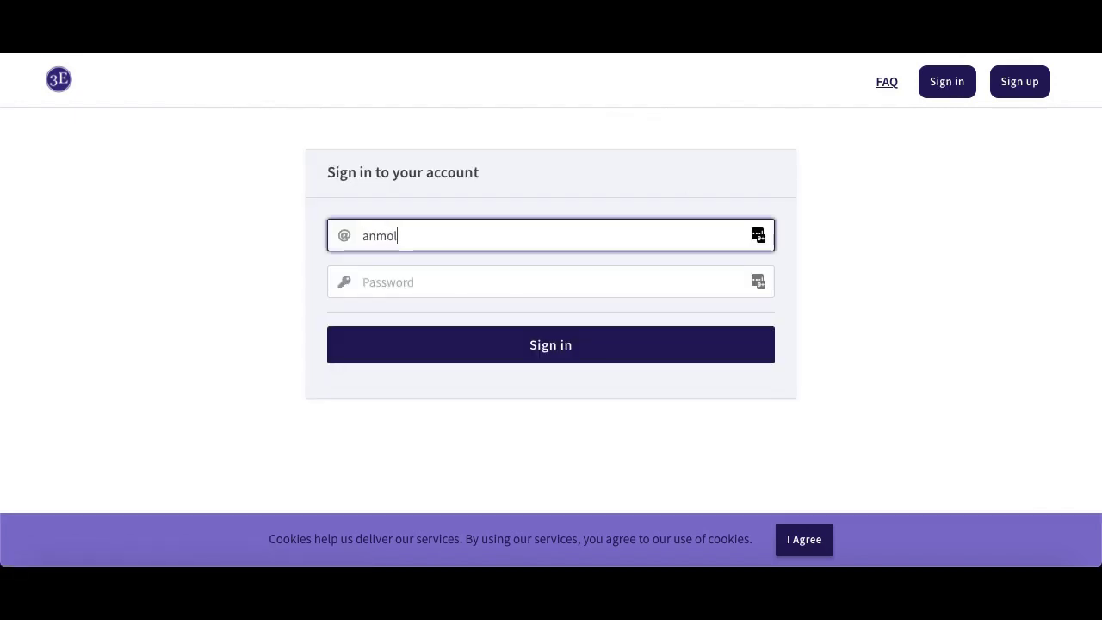
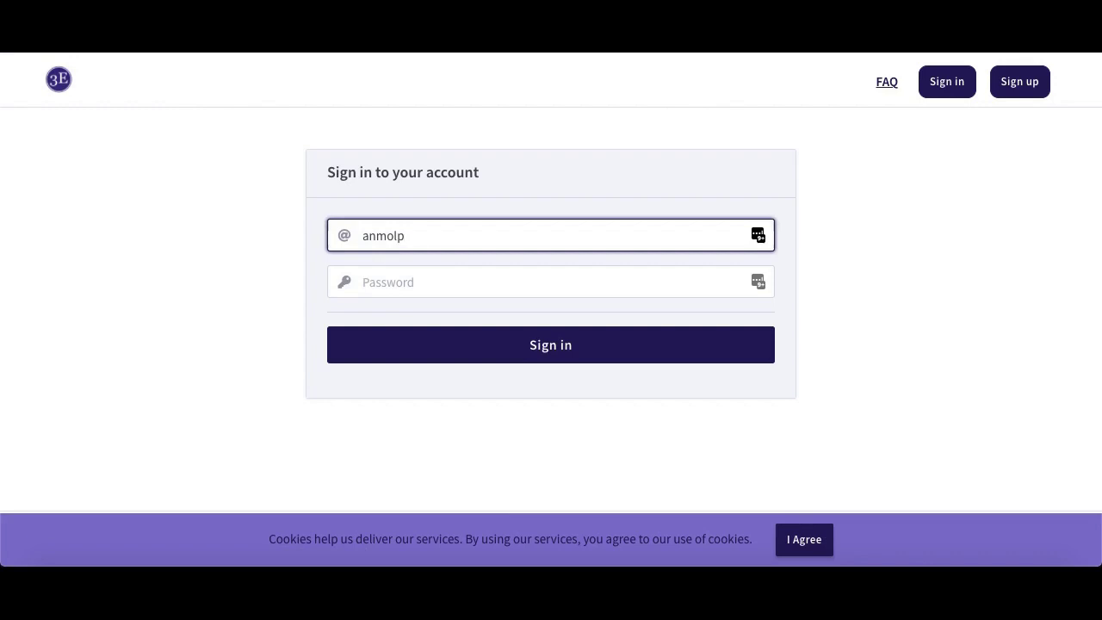
key(Tab)
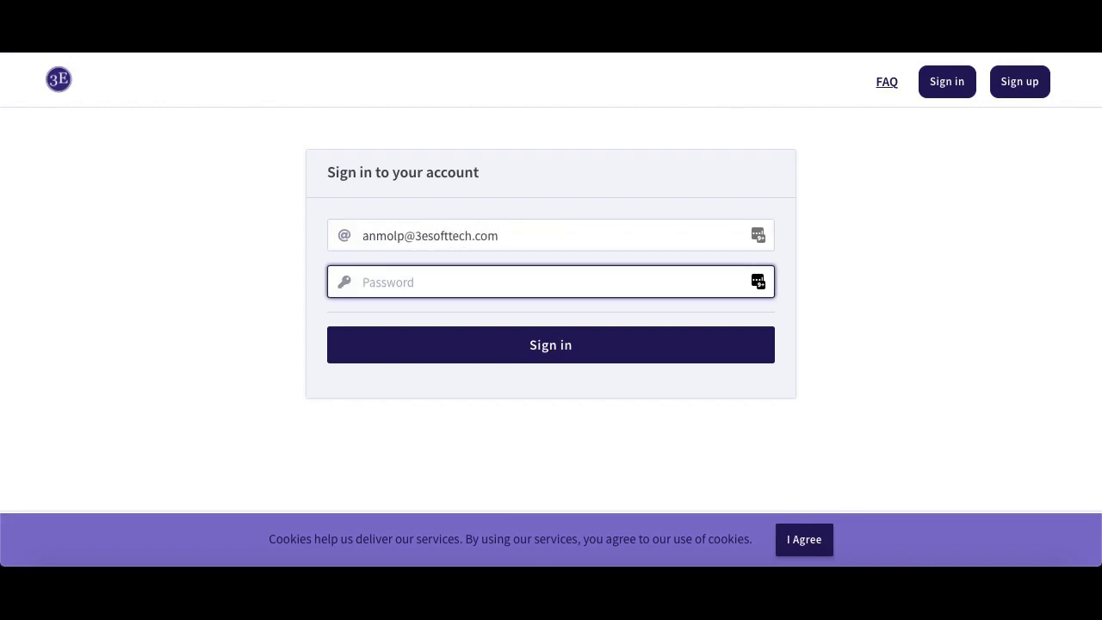
text(••••)
key(ctrl+a)
text(••••••)
text(•••••)
key(Return)
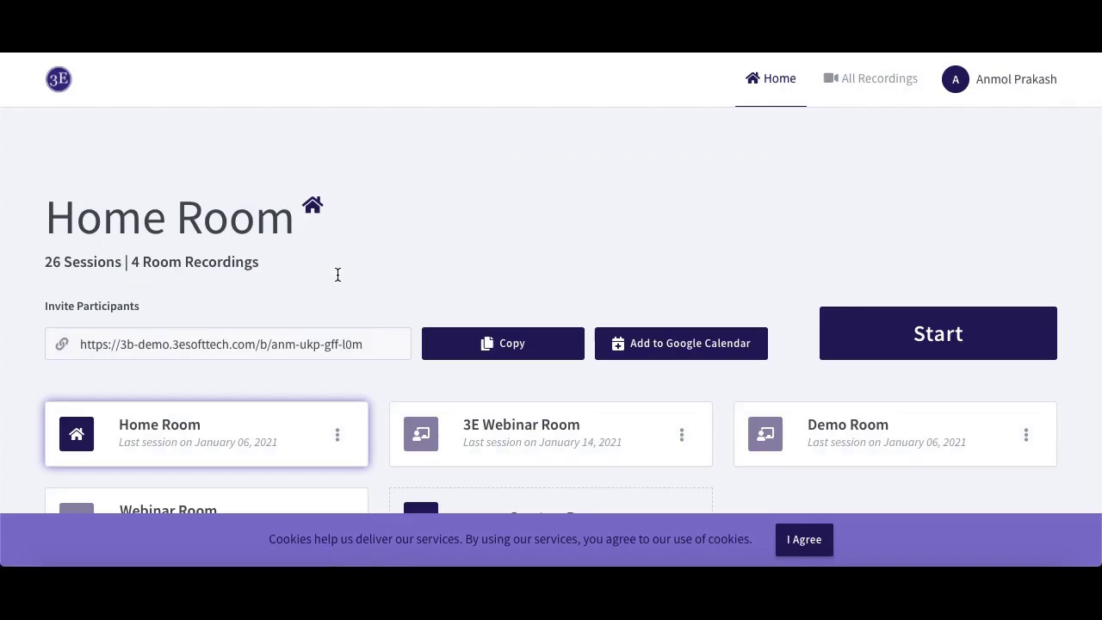
- Scroll the Home Room page down to its list of unlisted presentation recordings
scroll(442, 428, down, 1)
scroll(442, 427, down, 2)
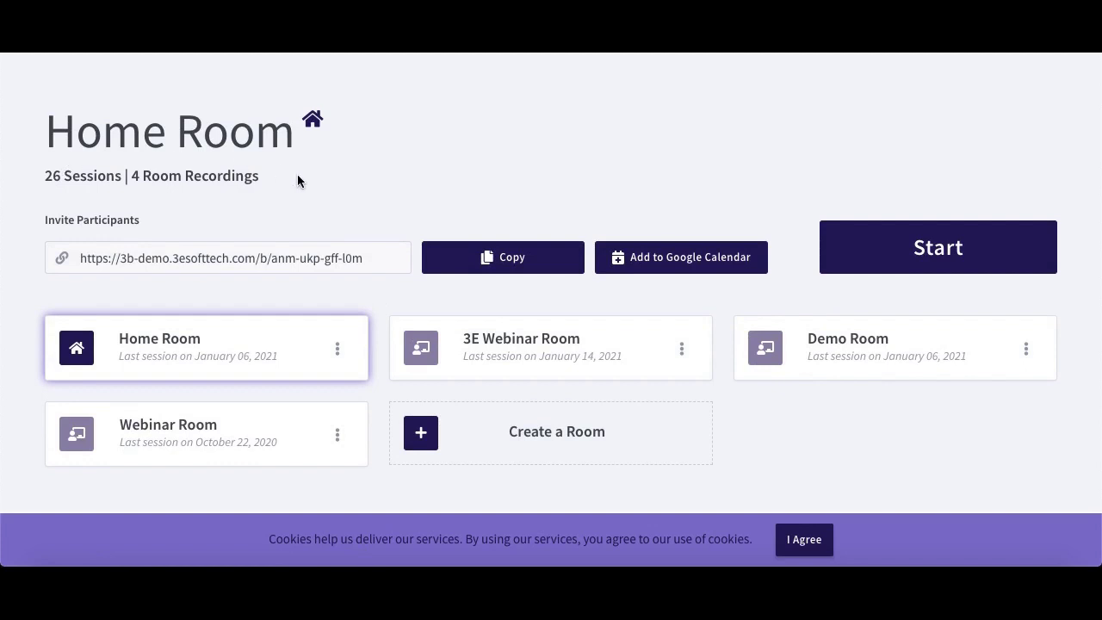
scroll(315, 347, down, 5)
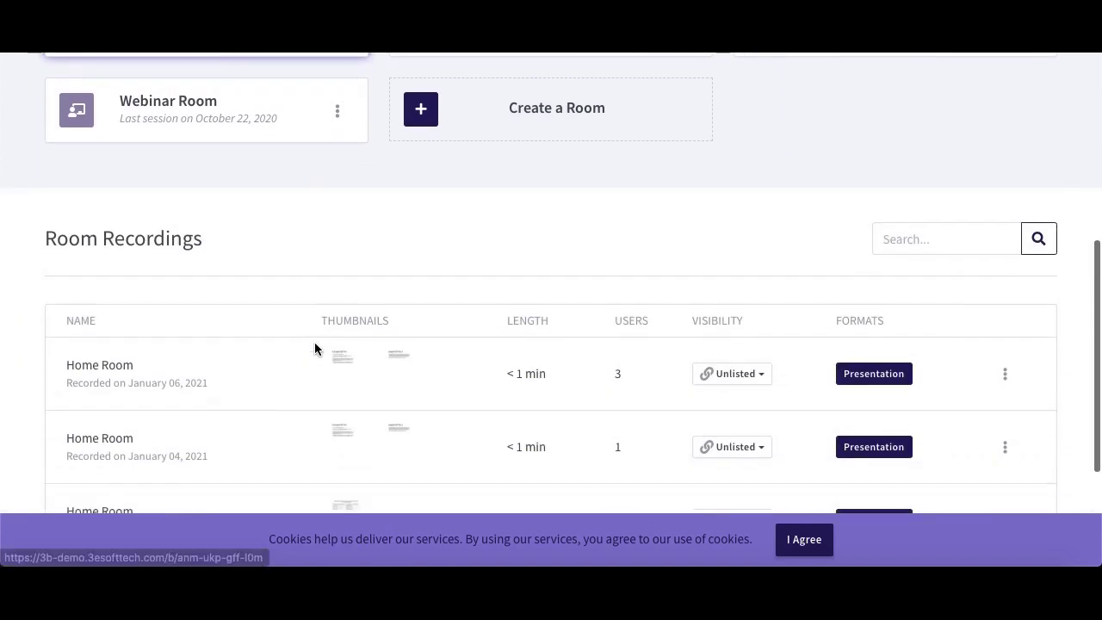
scroll(315, 344, down, 1)
scroll(315, 345, down, 1)
scroll(315, 344, down, 1)
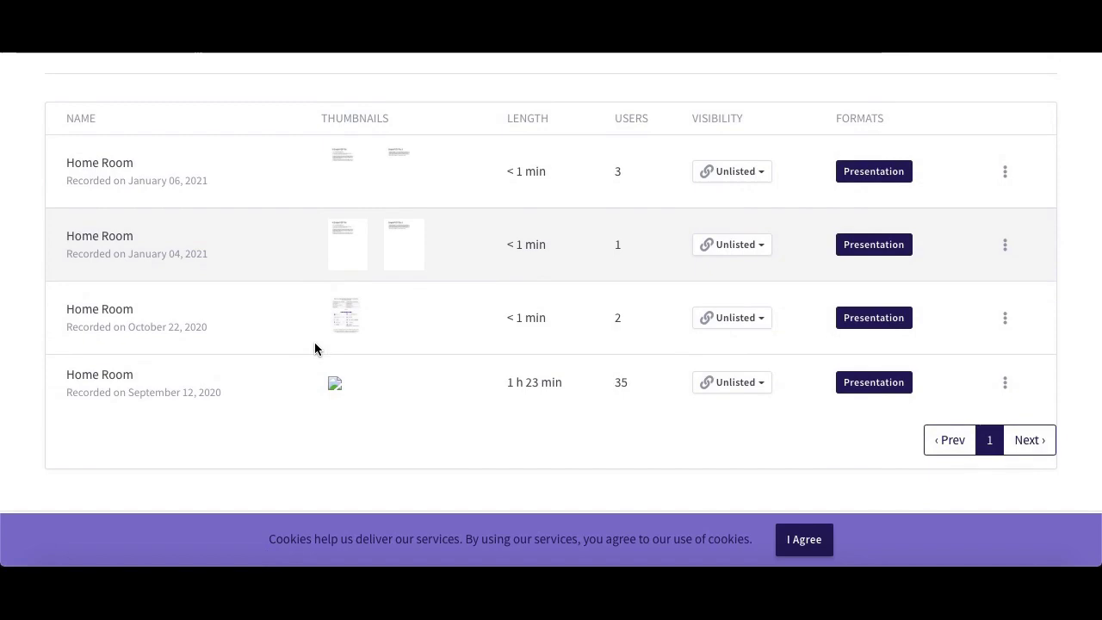
scroll(314, 344, up, 3)
scroll(314, 344, up, 4)
scroll(315, 347, down, 3)
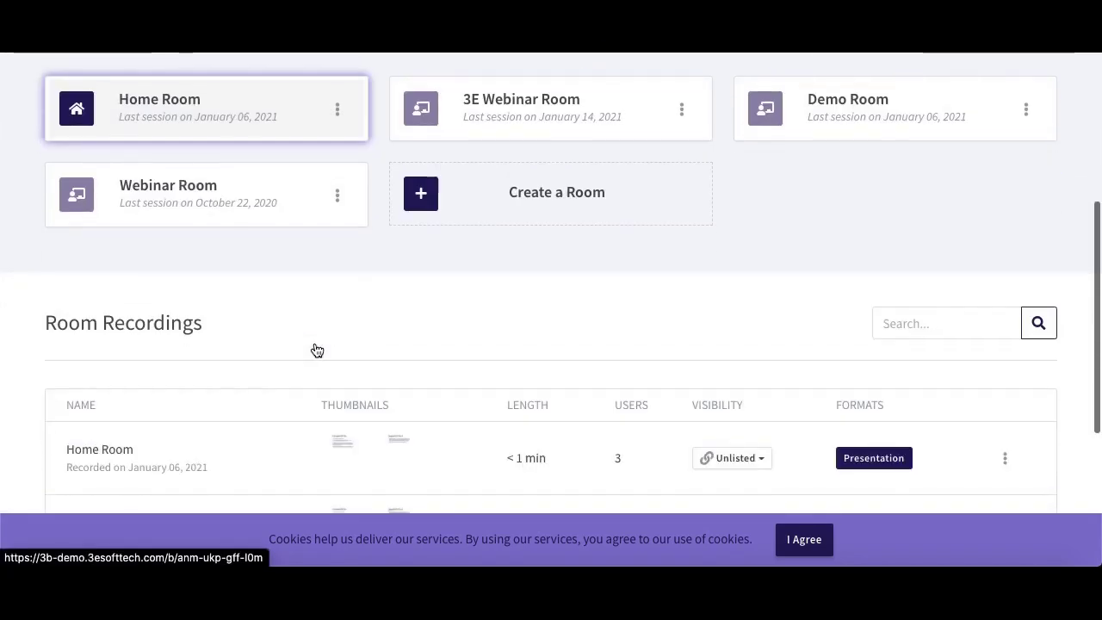
scroll(315, 348, down, 3)
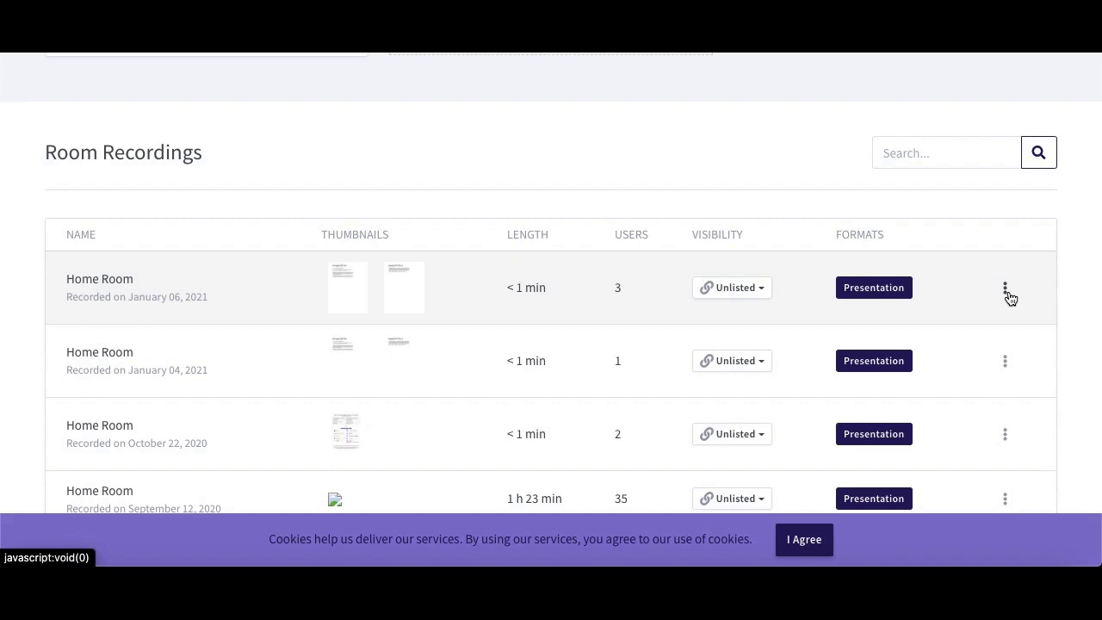
- Download the January 06, 2021 recording as MP4 and dismiss the downloads bar
click(1006, 293)
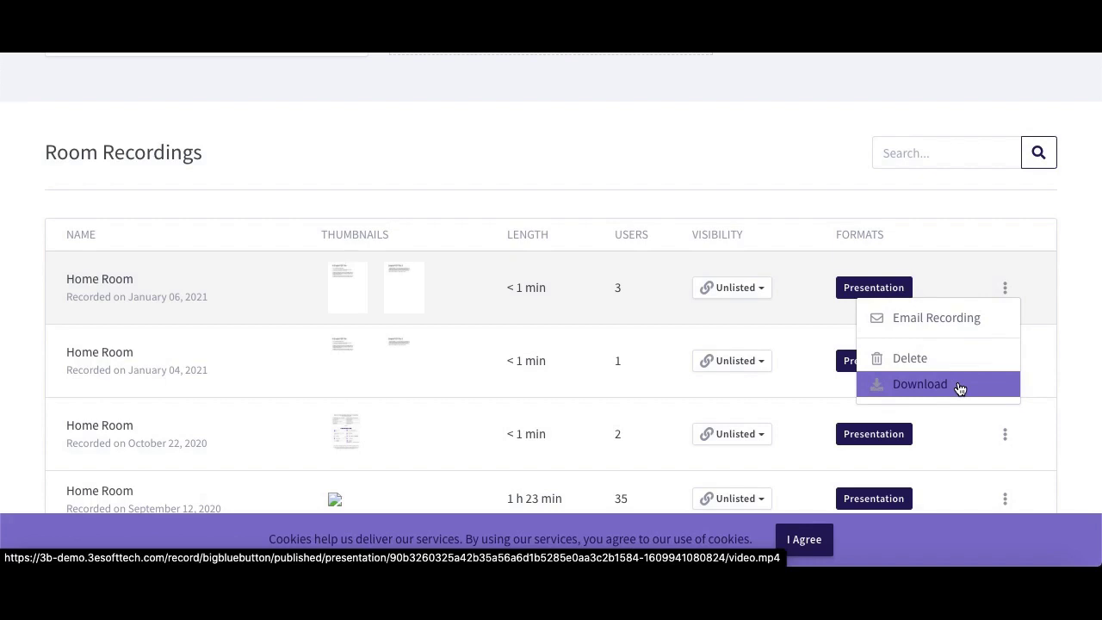
click(959, 389)
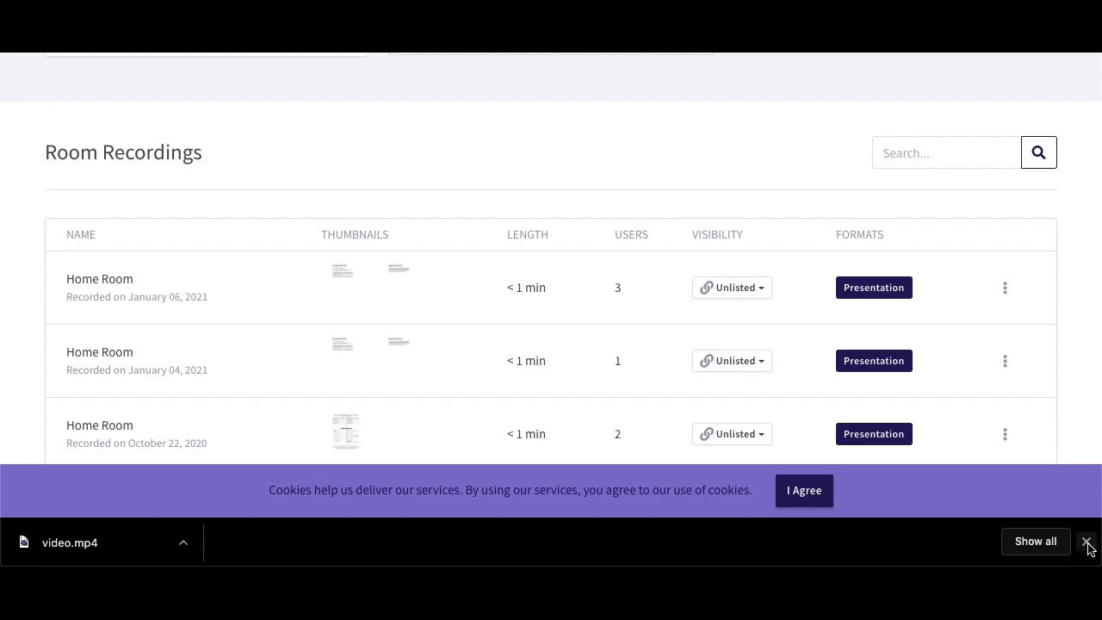
click(1086, 542)
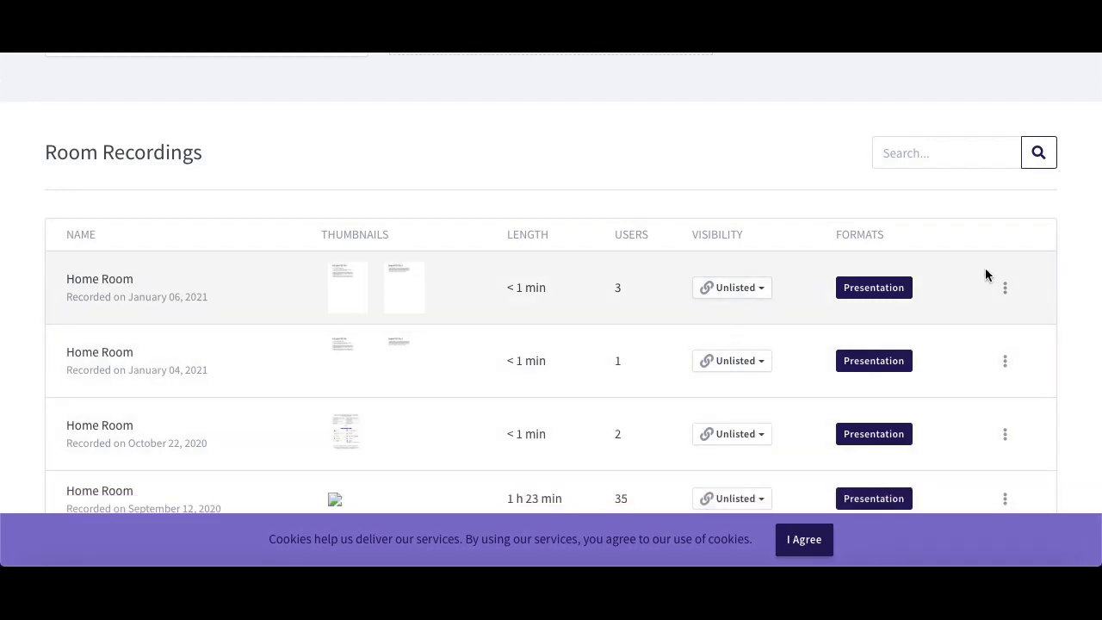
scroll(588, 297, up, 3)
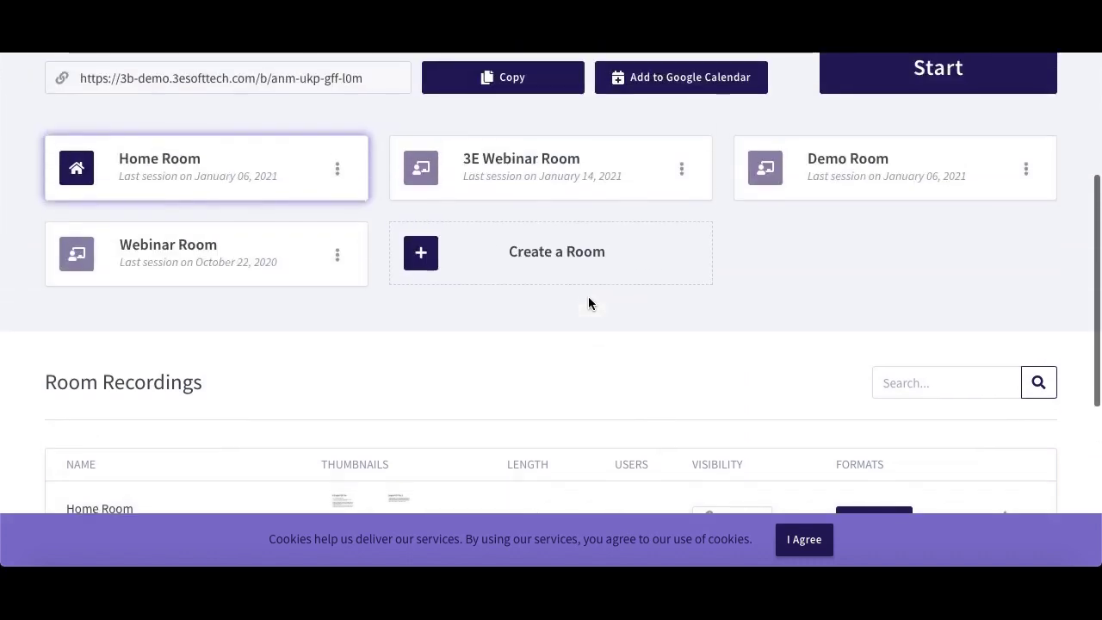
scroll(589, 303, up, 3)
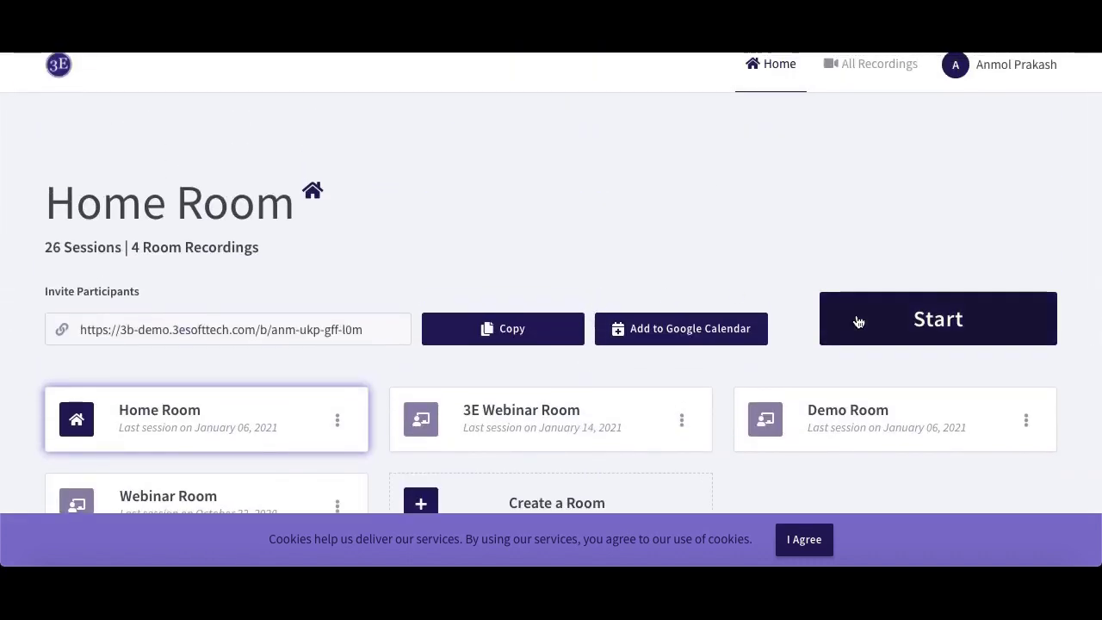
- Start the Home Room meeting and choose Listen only for its audio
click(858, 321)
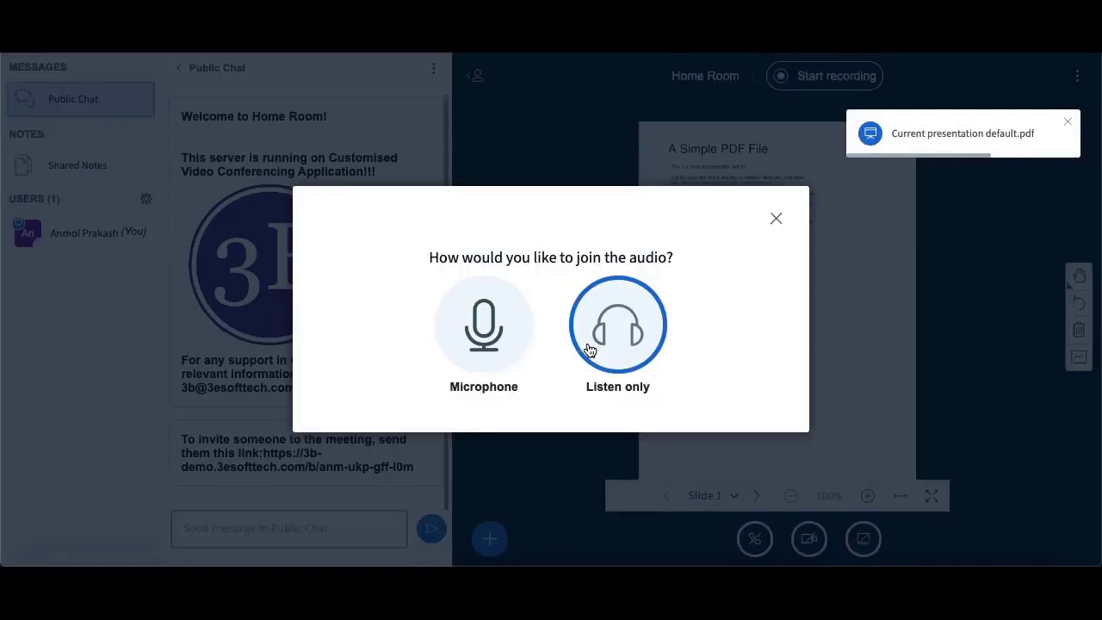
click(603, 340)
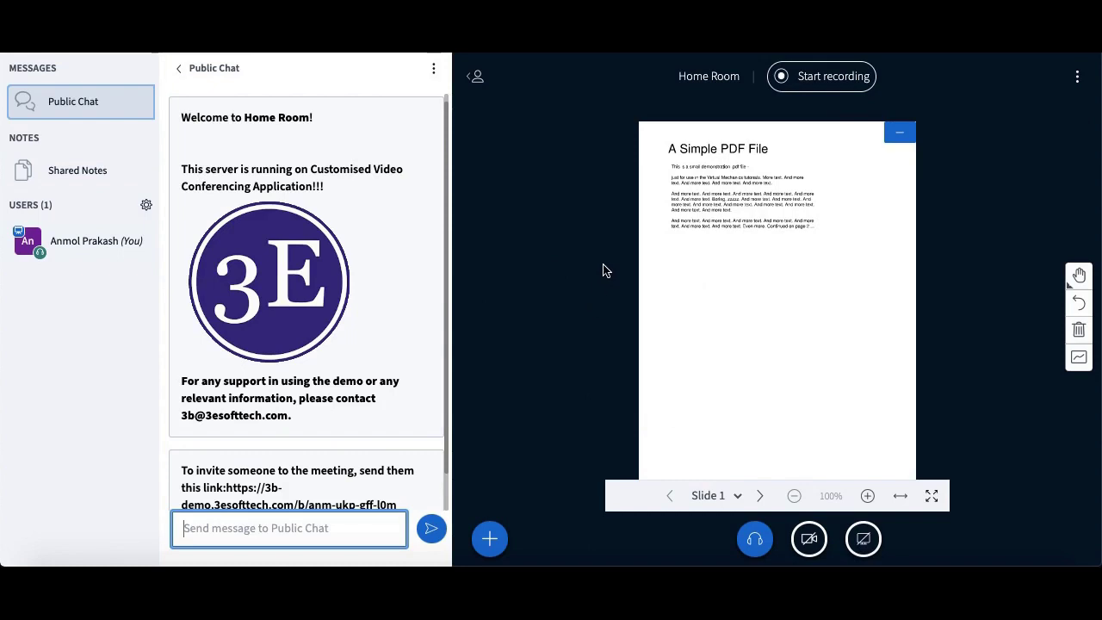
- Start and confirm session recording, then sketch two red pencil strokes across the slide
click(821, 82)
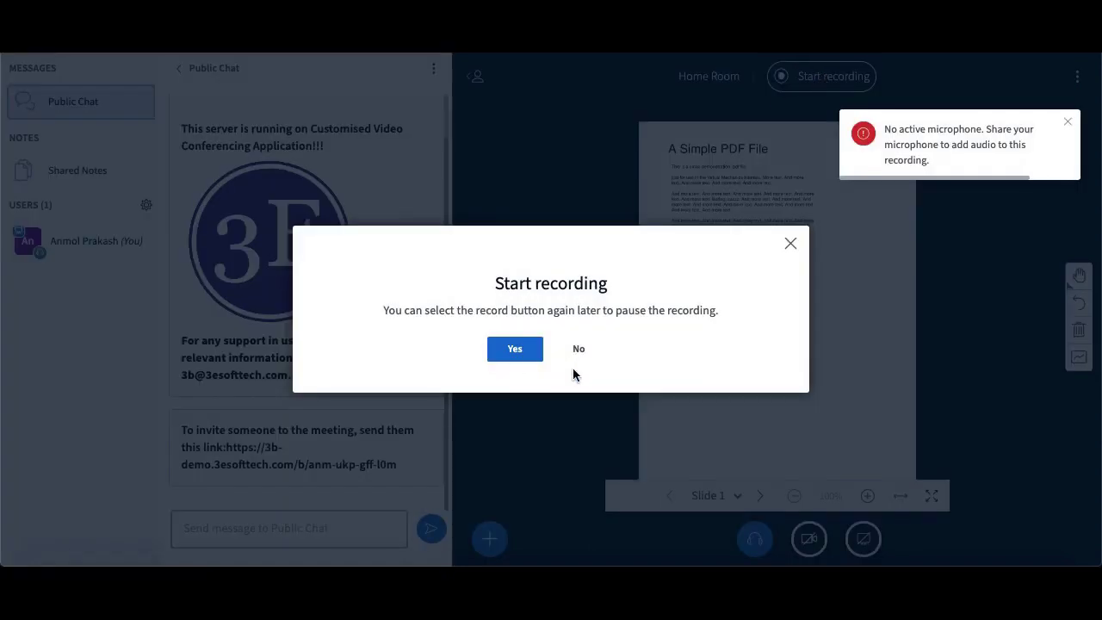
click(517, 353)
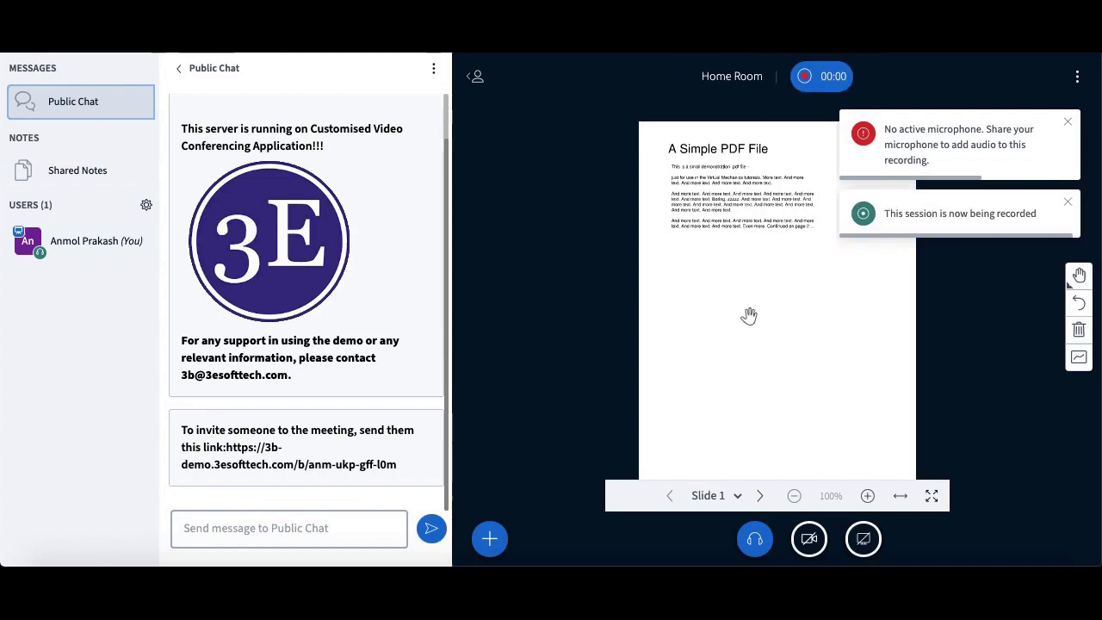
click(1080, 280)
click(1025, 275)
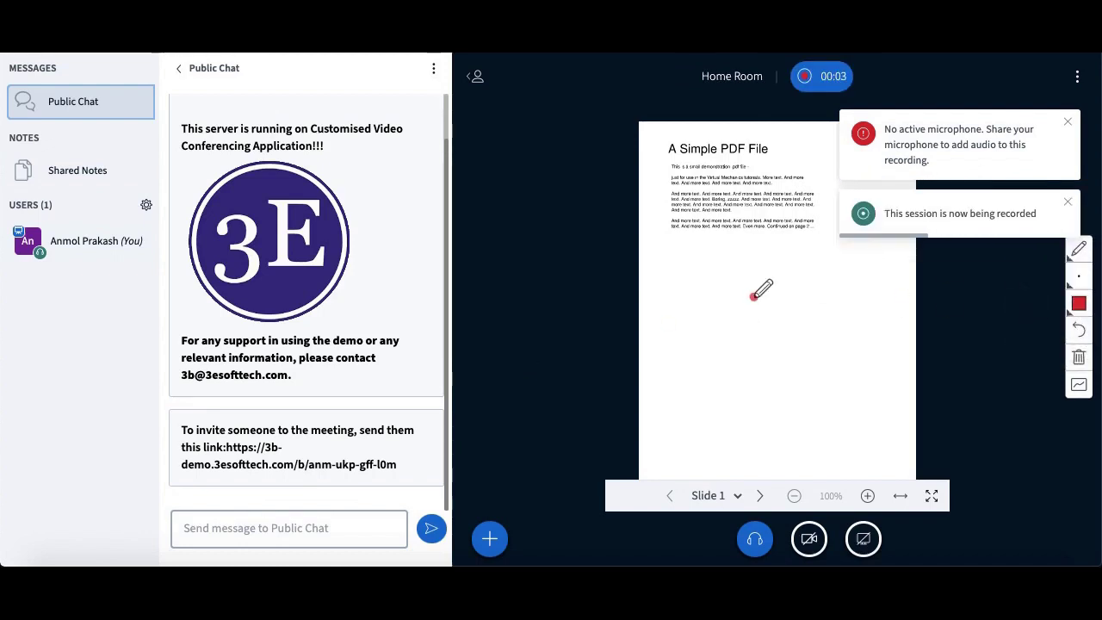
drag(737, 288, 778, 391)
drag(694, 332, 783, 232)
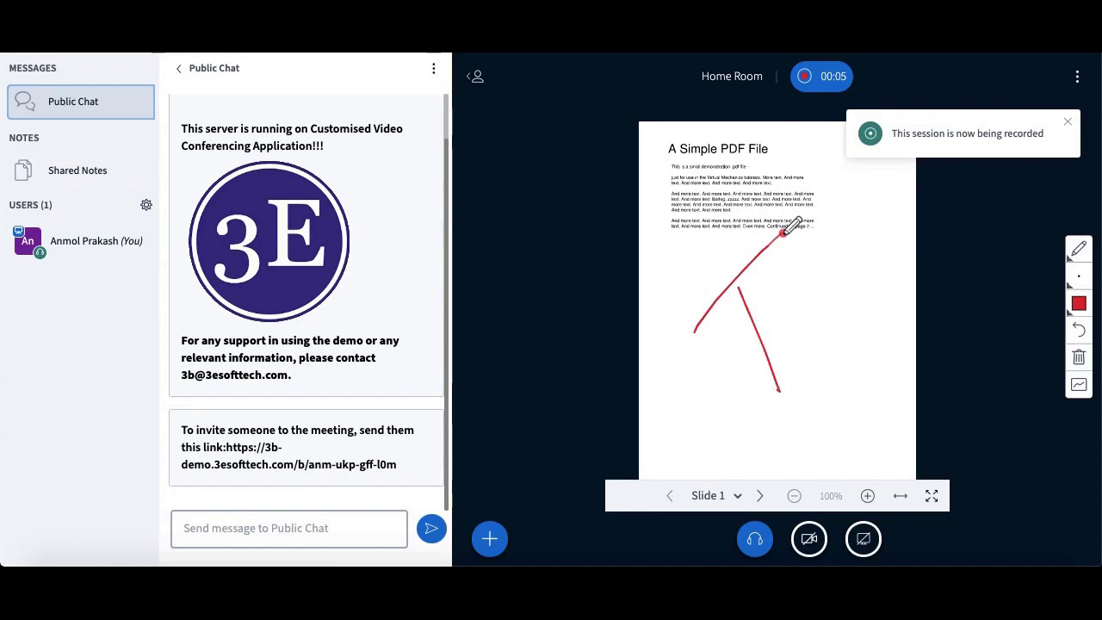
- Pause the recording, then choose End meeting from the Options menu
click(824, 79)
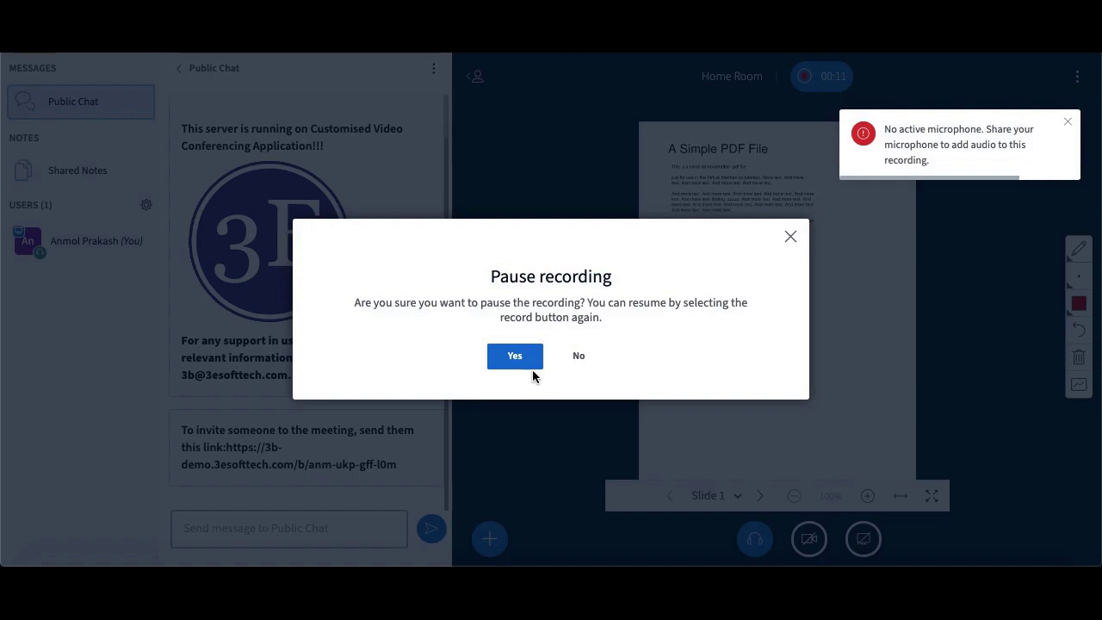
click(514, 356)
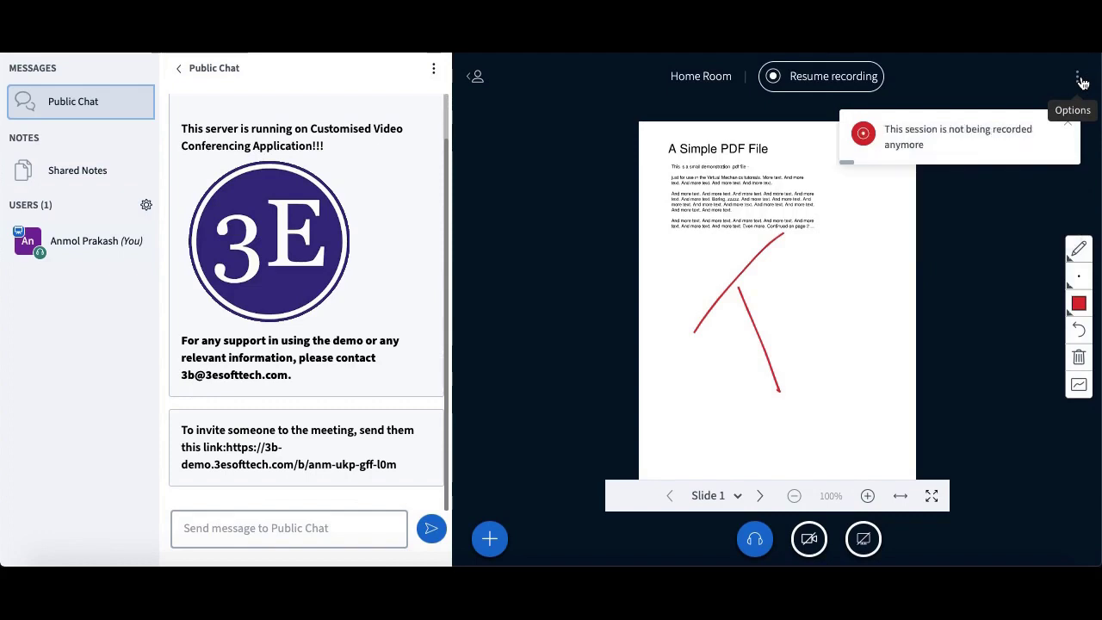
click(1079, 79)
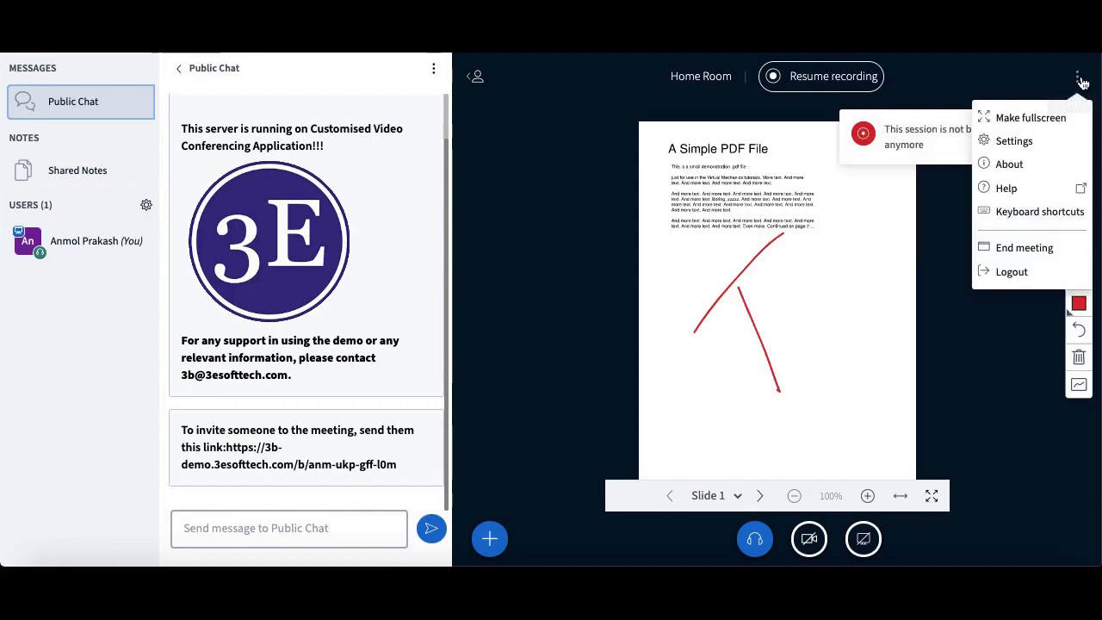
click(1024, 250)
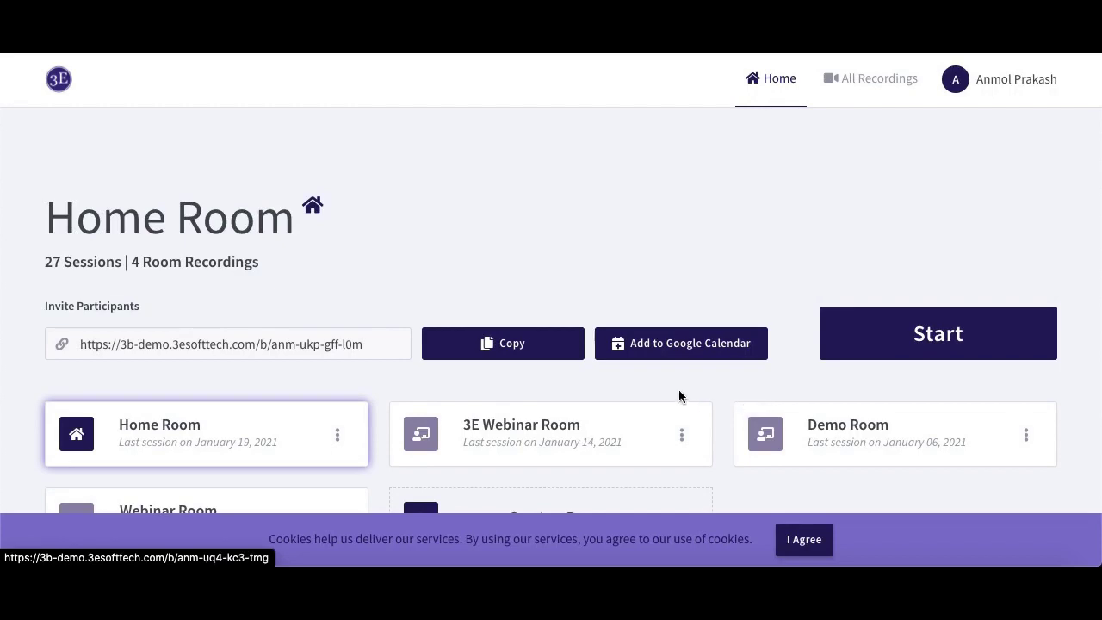
- Scroll the Home Room page to check its 27 sessions and 4 room recordings
scroll(678, 394, down, 5)
scroll(680, 397, down, 3)
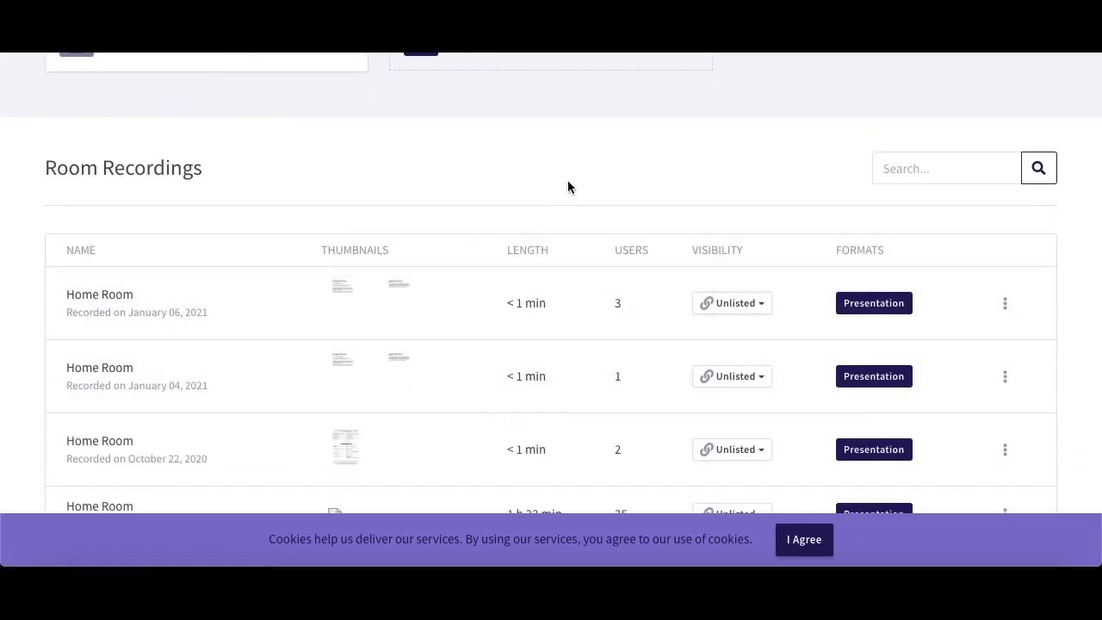
scroll(184, 310, up, 3)
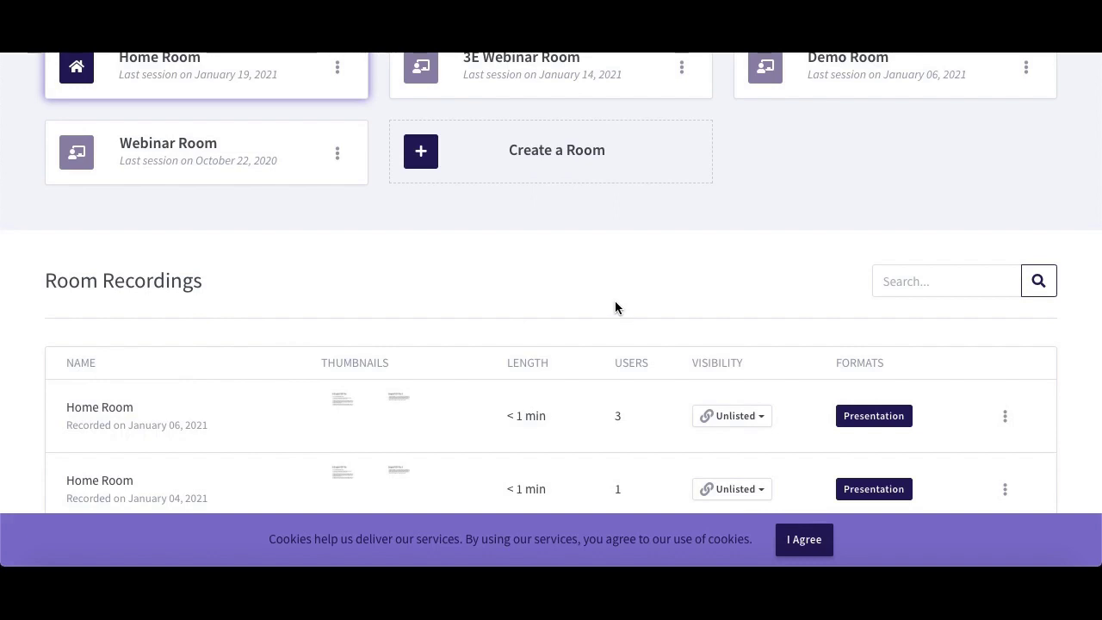
scroll(615, 307, up, 1)
scroll(614, 307, up, 2)
scroll(614, 307, up, 2)
scroll(614, 307, up, 1)
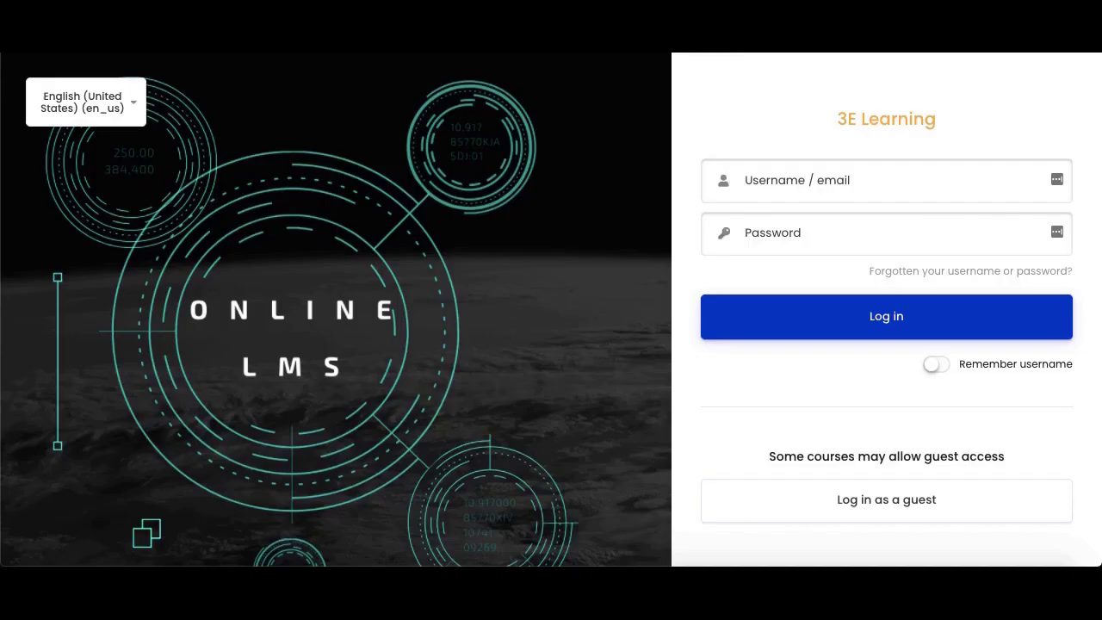
- Enter the admin username and the password on the 3E Learning LMS login page
click(780, 187)
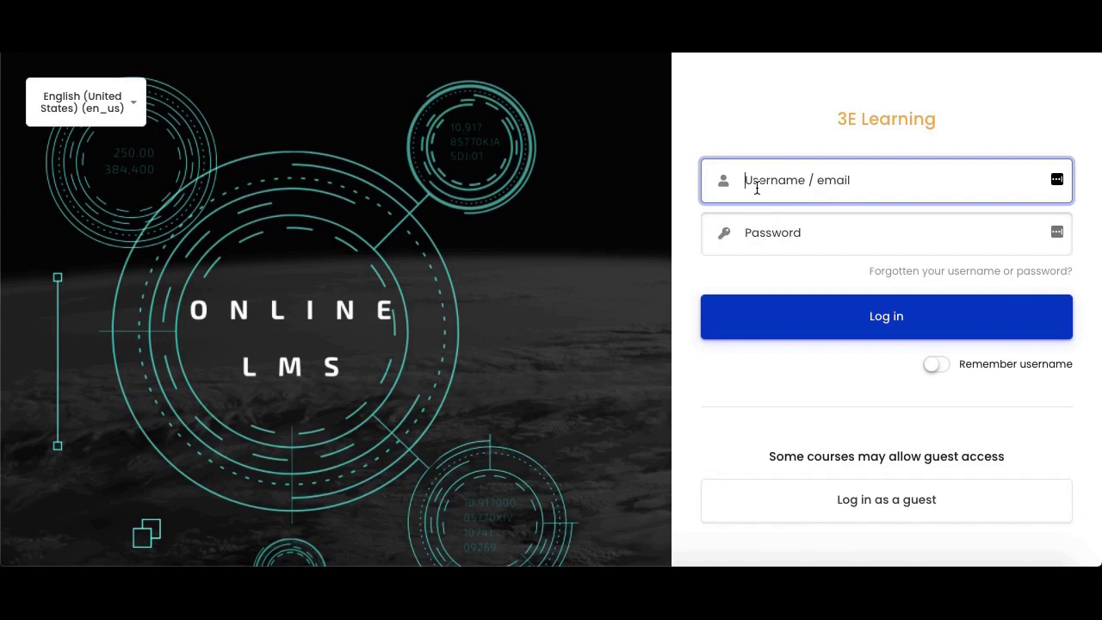
text(admin)
key(Tab)
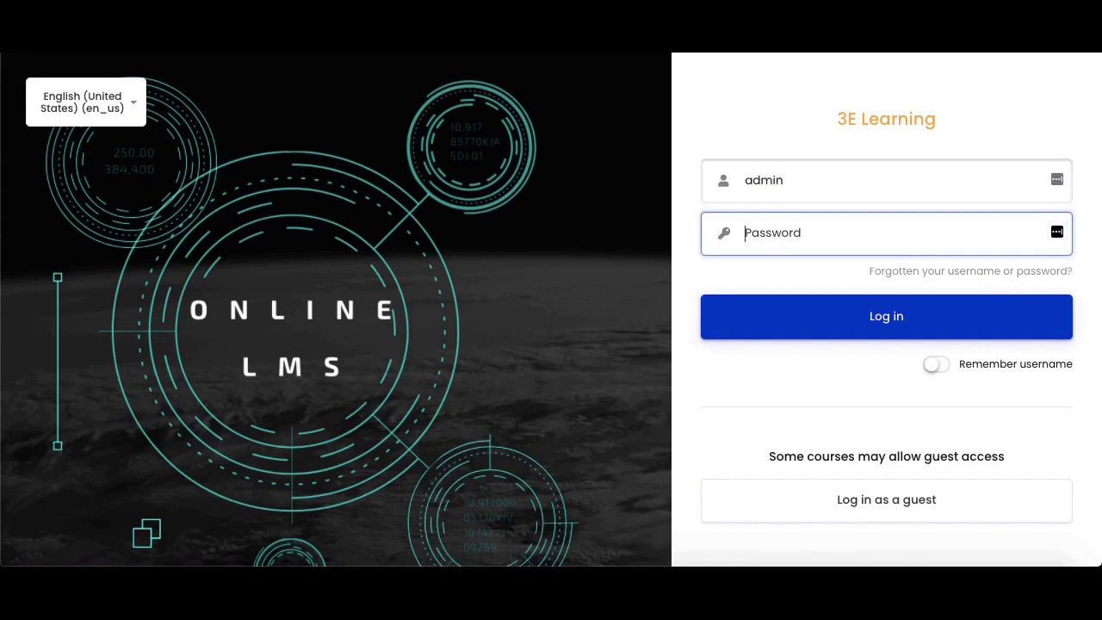
text(a•••••)
text(•••••)
text(••)
- Submit the LMS login and dismiss the LastPass save-password prompt
key(Return)
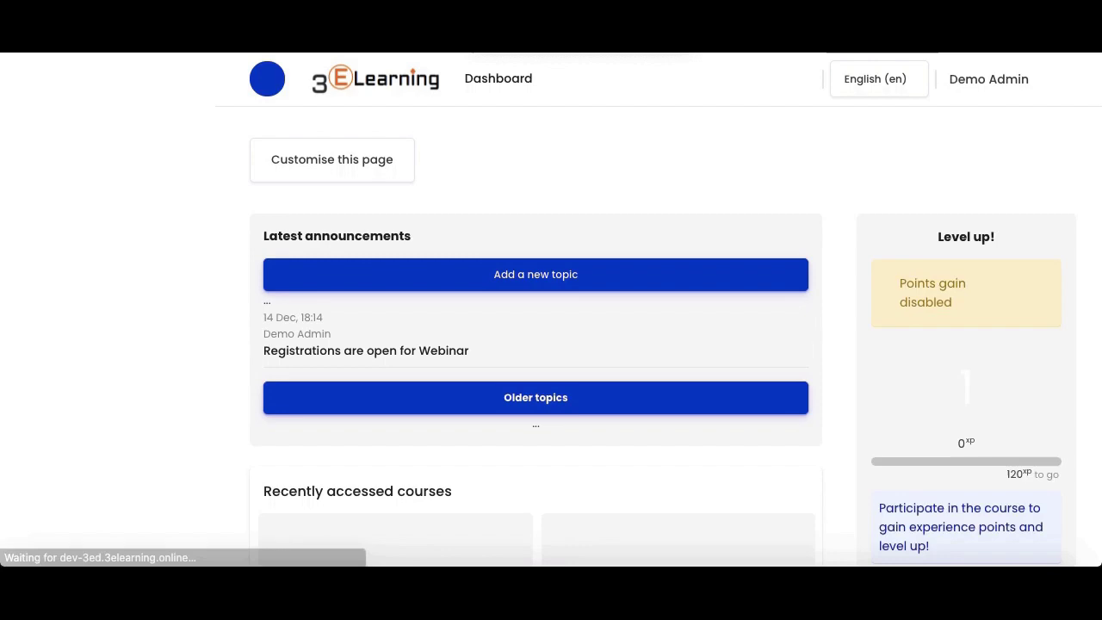
scroll(516, 245, down, 5)
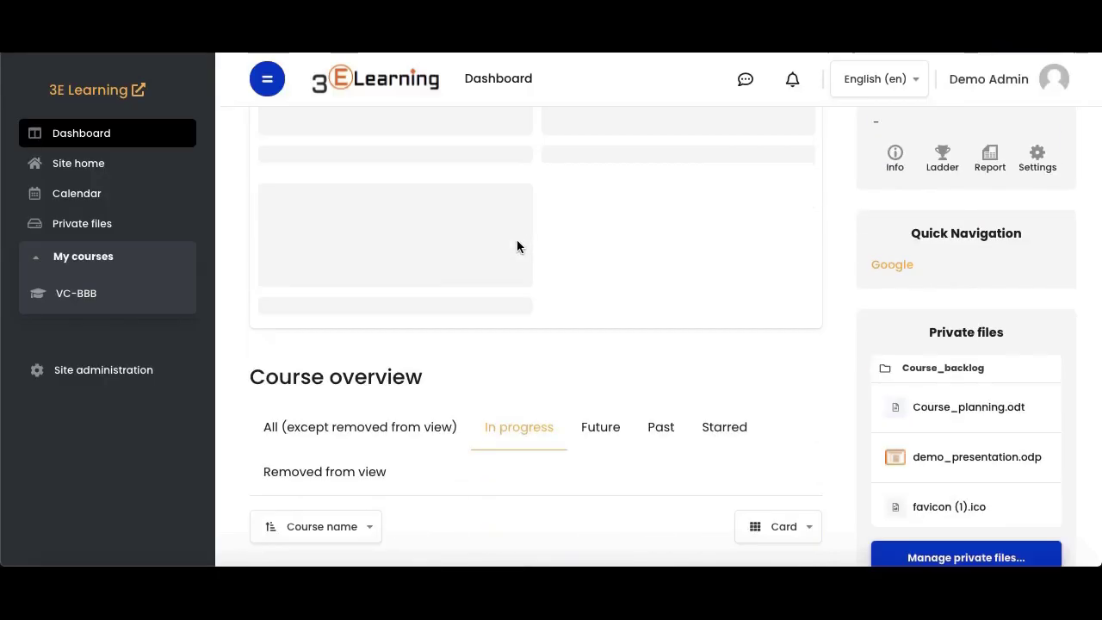
scroll(516, 245, down, 2)
scroll(516, 246, up, 2)
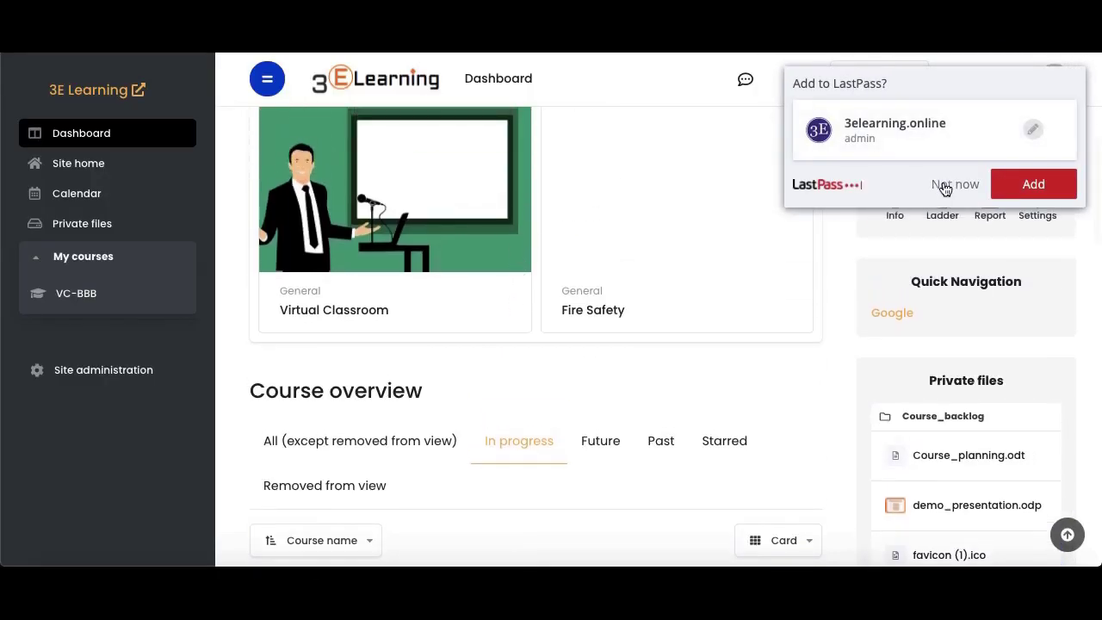
click(955, 184)
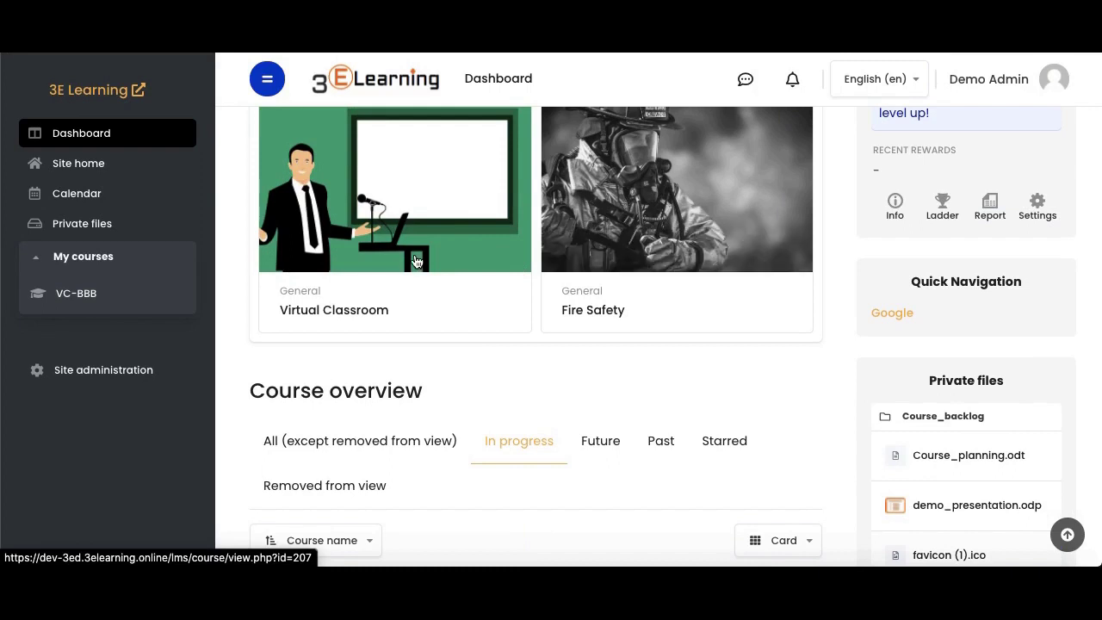
- Open the Virtual Classroom course and play the Physics Live Classroom Presentation recording
click(488, 220)
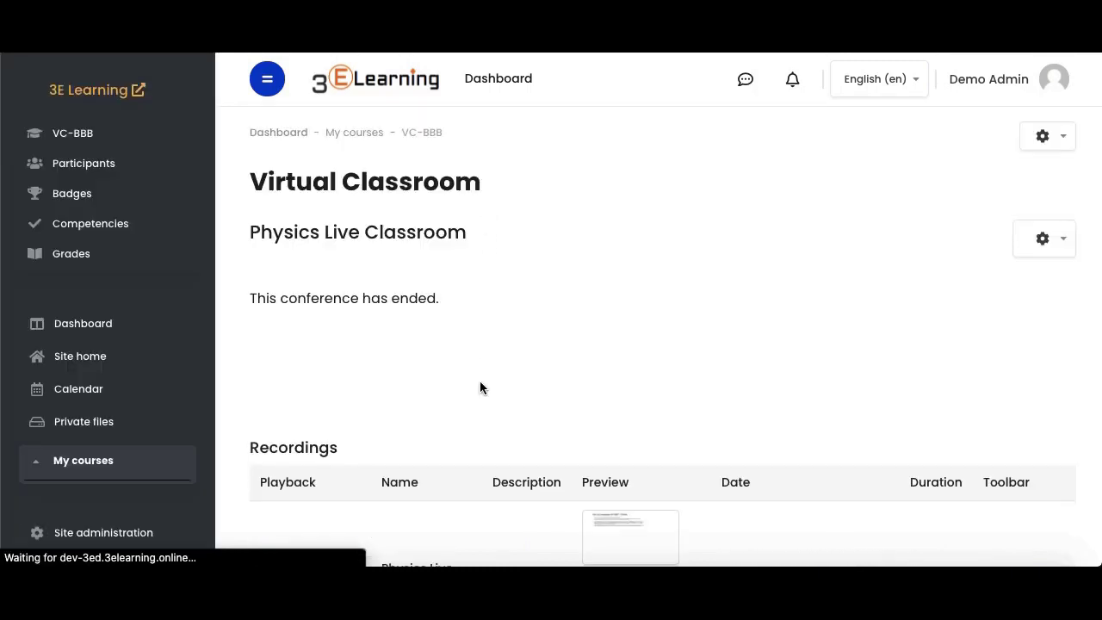
scroll(480, 388, down, 5)
scroll(479, 387, up, 3)
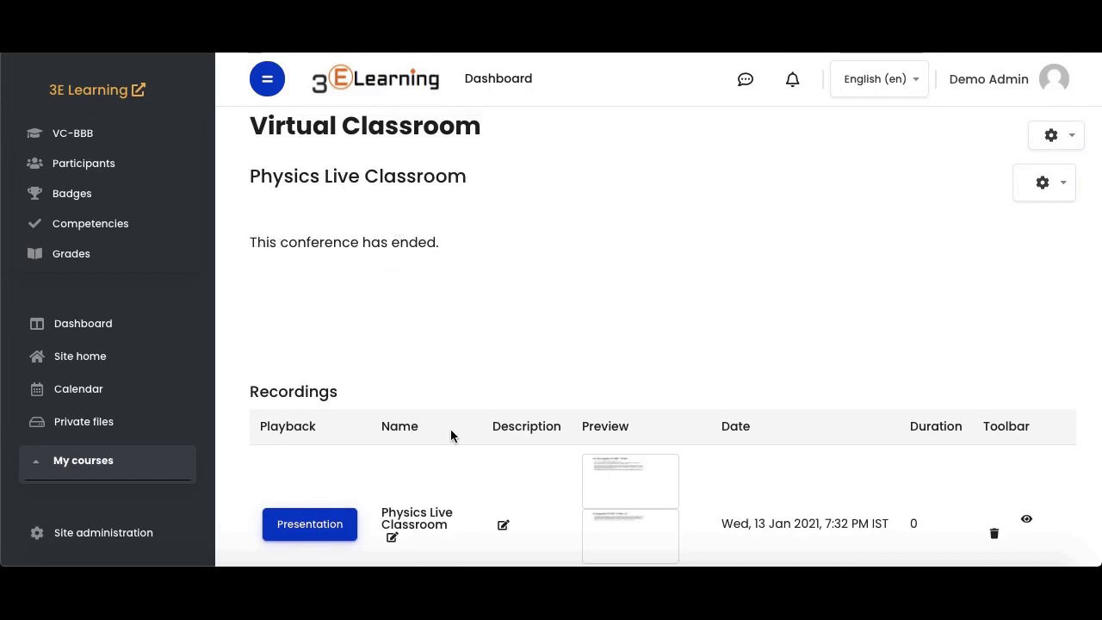
scroll(450, 433, down, 3)
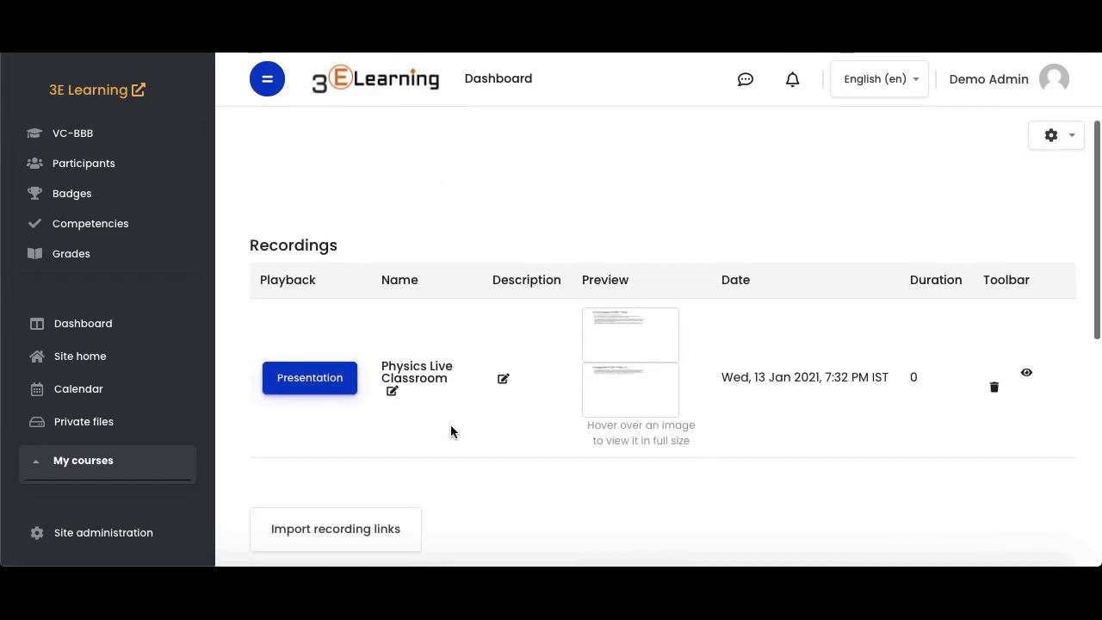
click(286, 394)
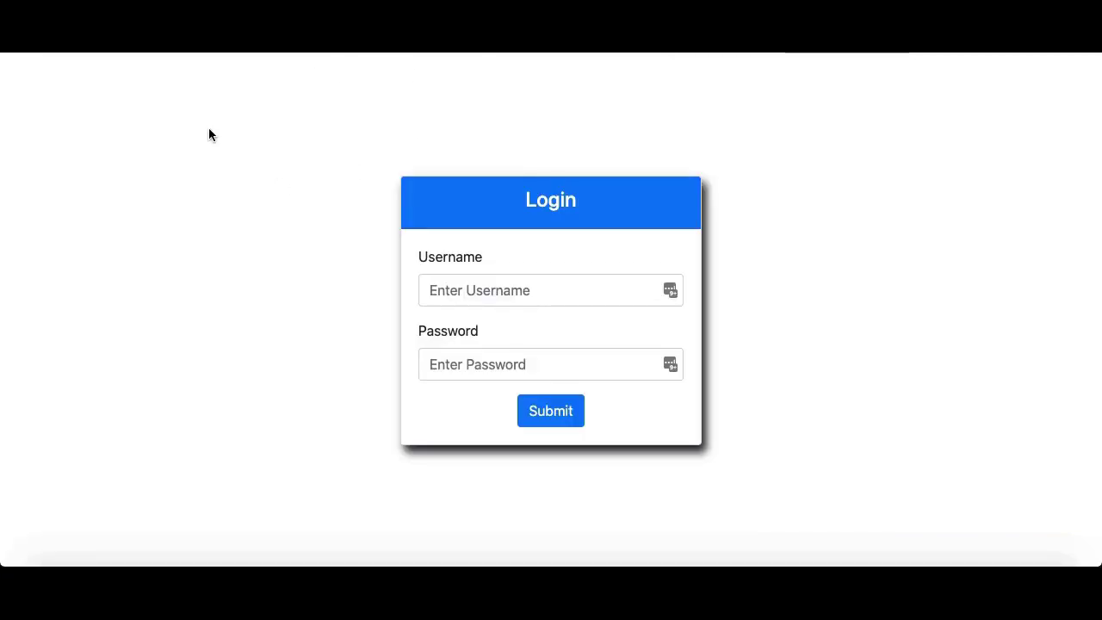
- Log in to the 3E Recording Download interface with the admin username and password
click(464, 291)
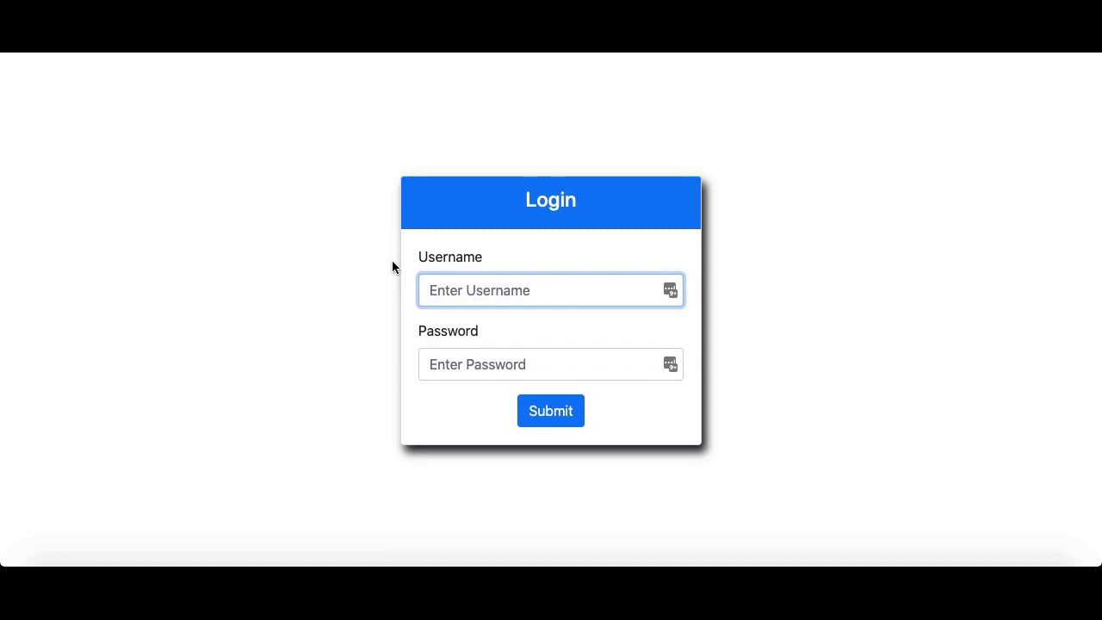
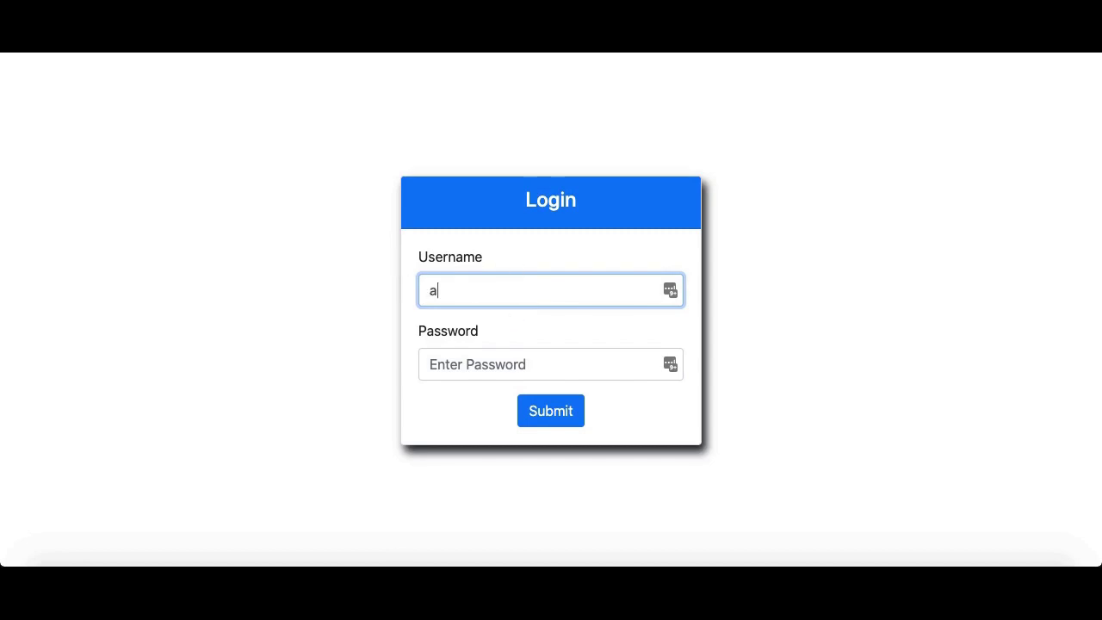
key(Tab)
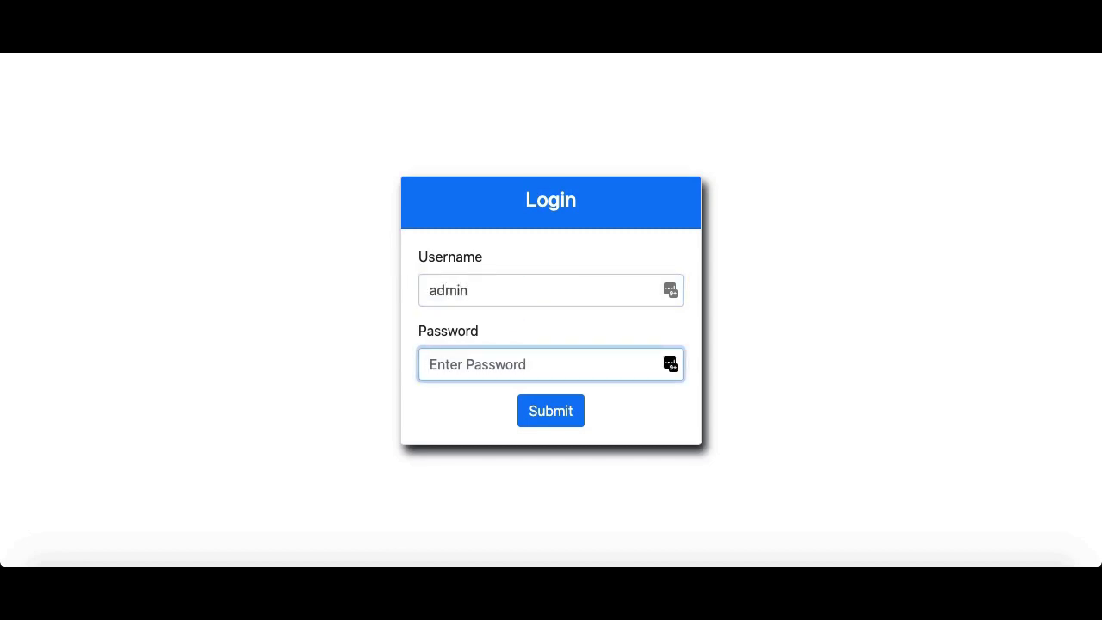
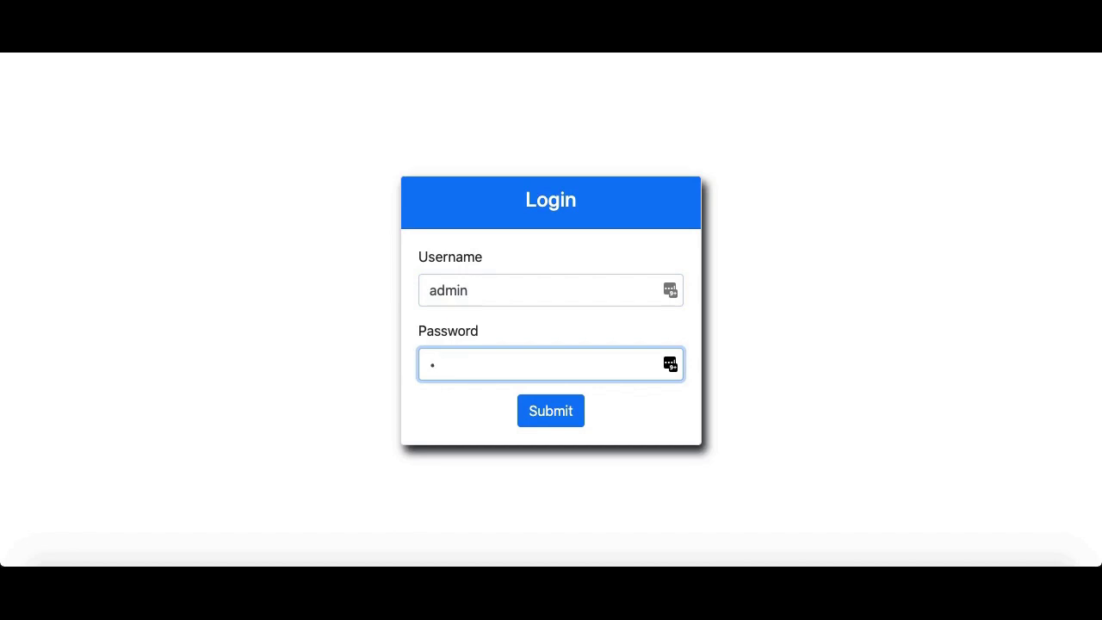
key(ctrl+a)
key(Return)
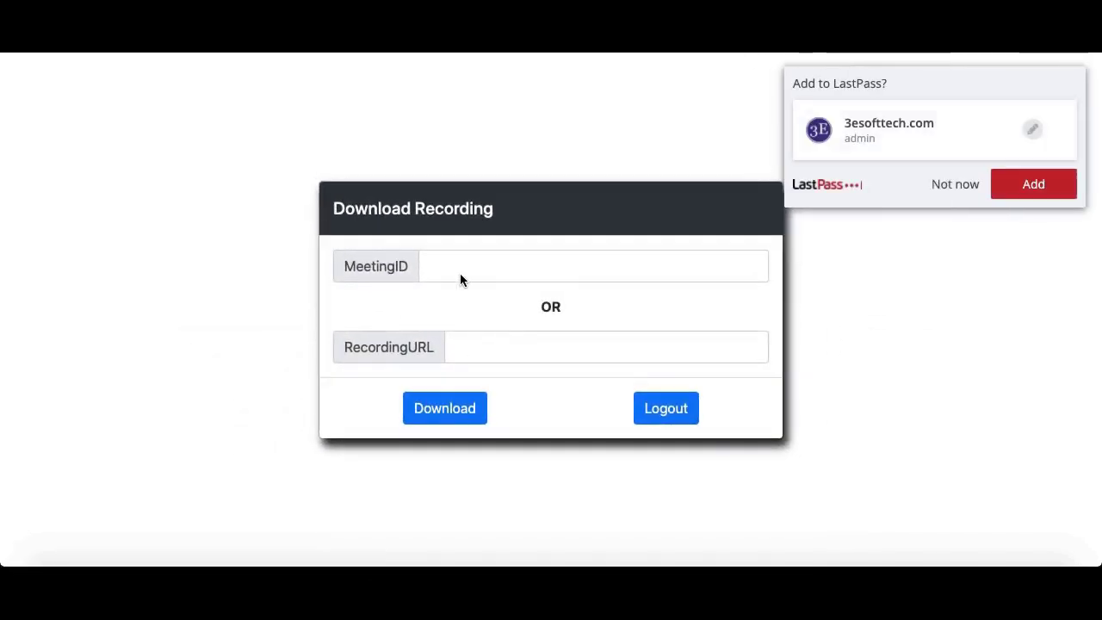
- Decline LastPass's save prompt, paste the recording's playback URL into RecordingURL and download it as MP4
click(982, 184)
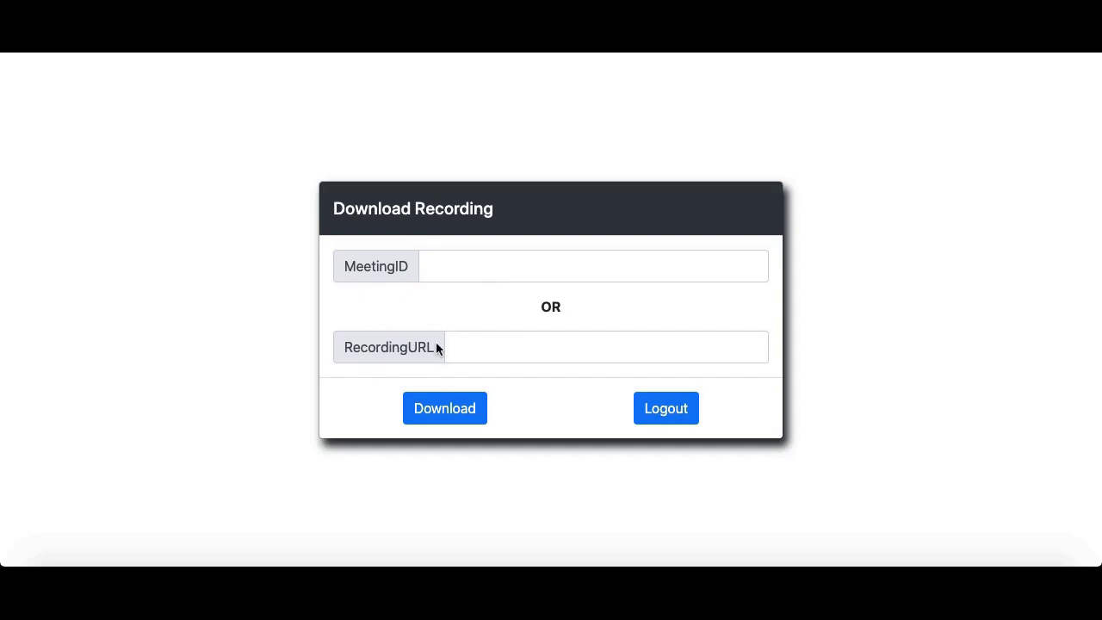
click(500, 350)
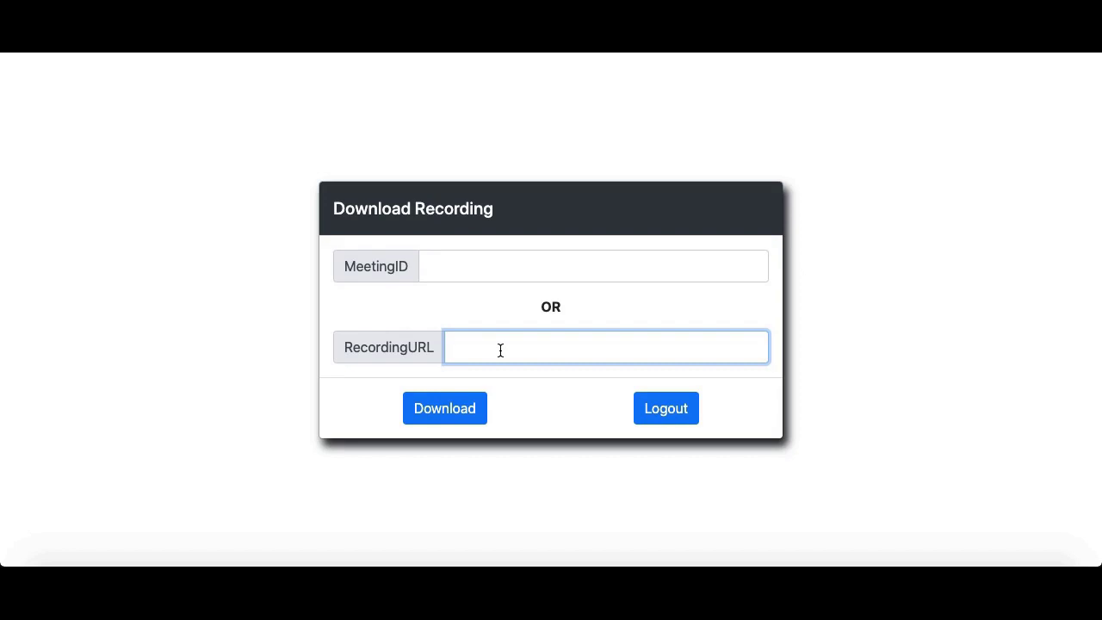
key(ctrl+v)
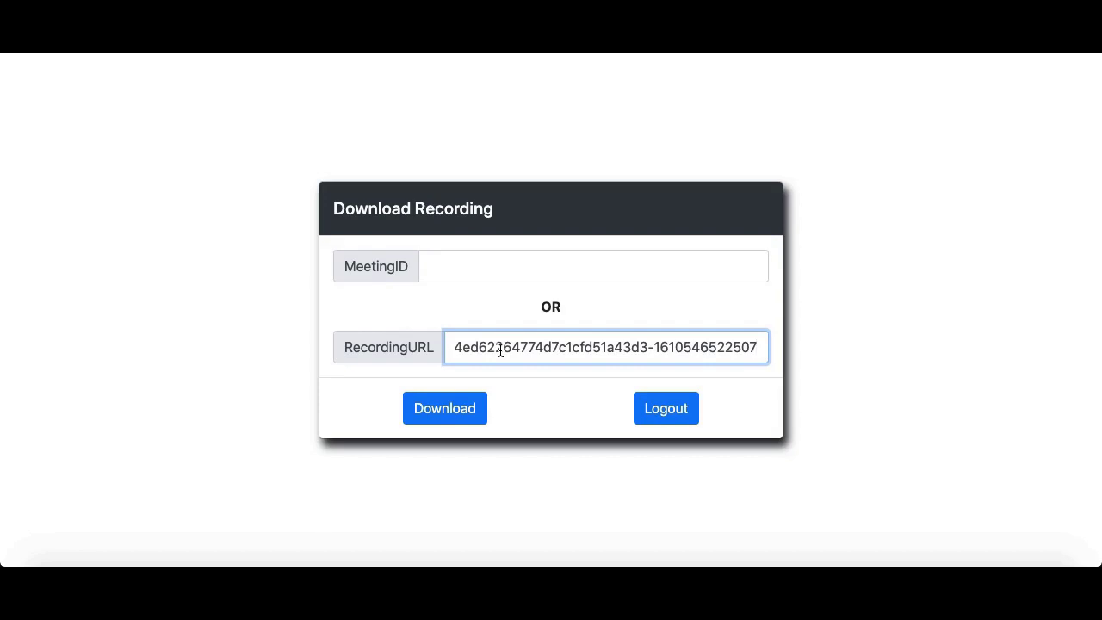
key(Home)
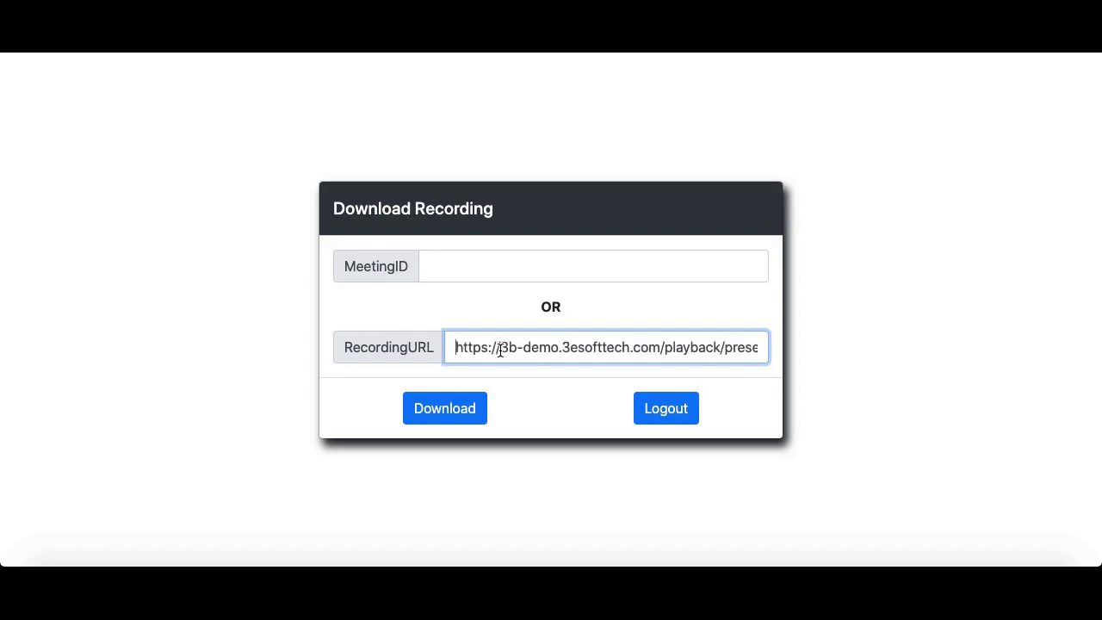
key(Right)
key(End)
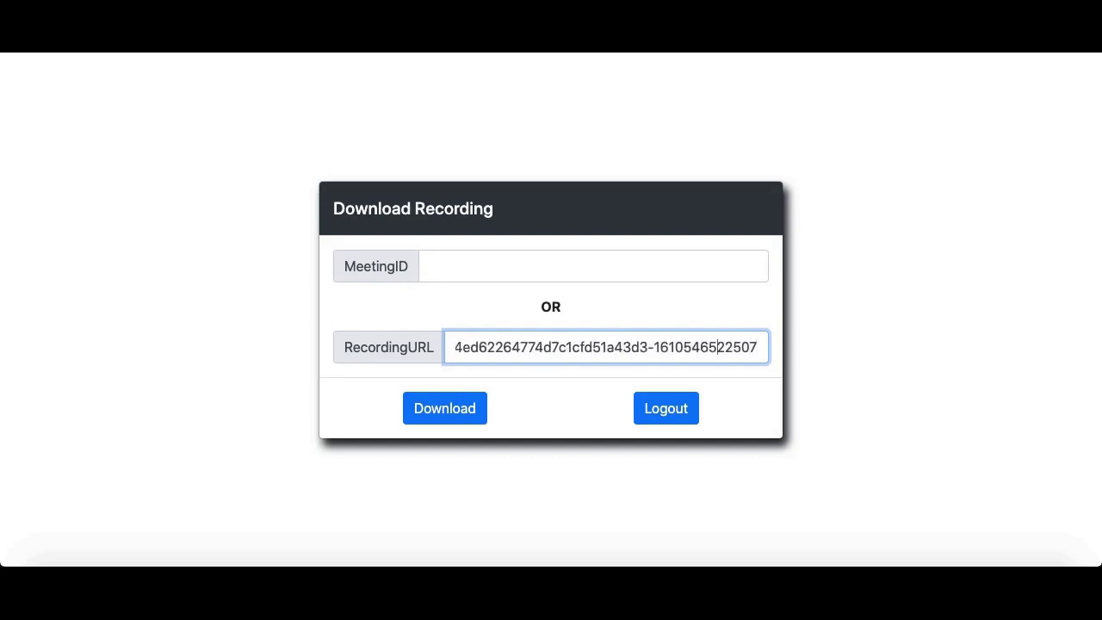
click(440, 419)
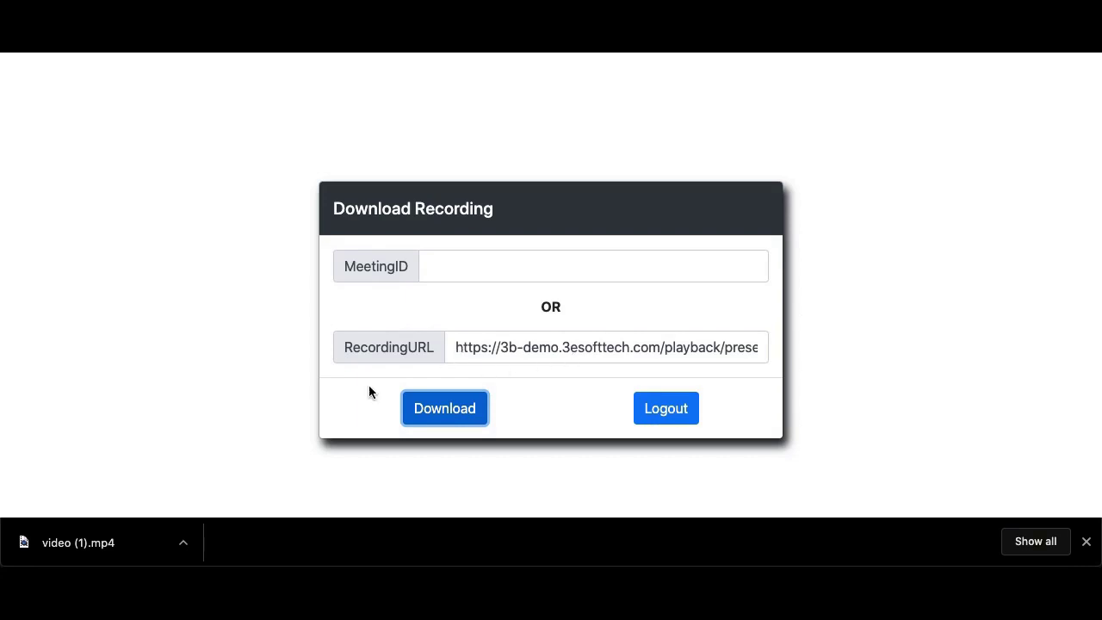
click(96, 549)
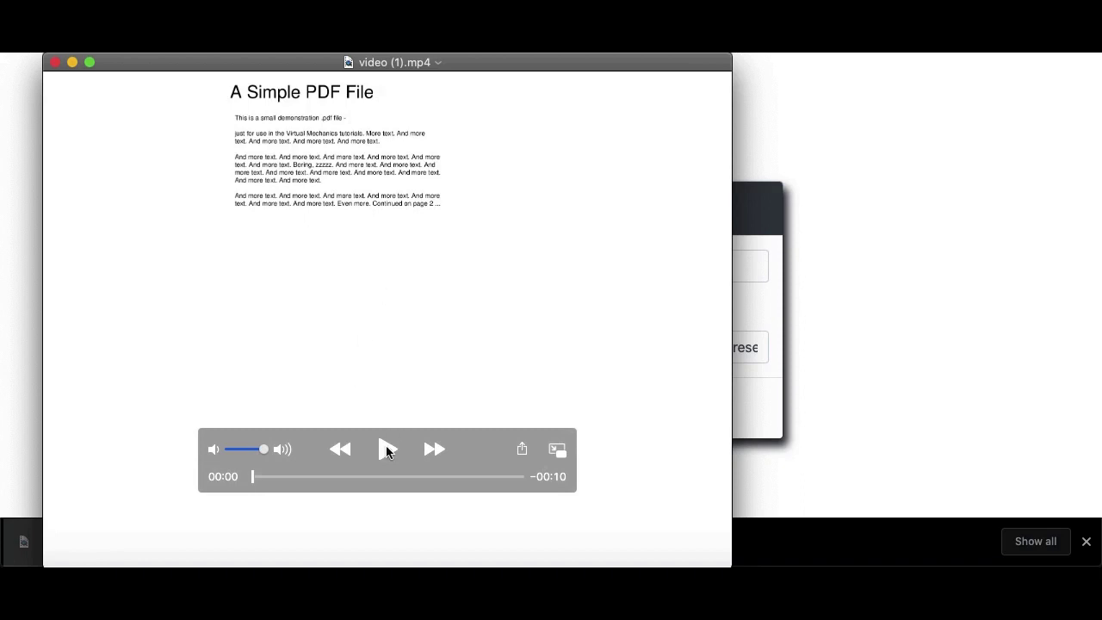
click(387, 449)
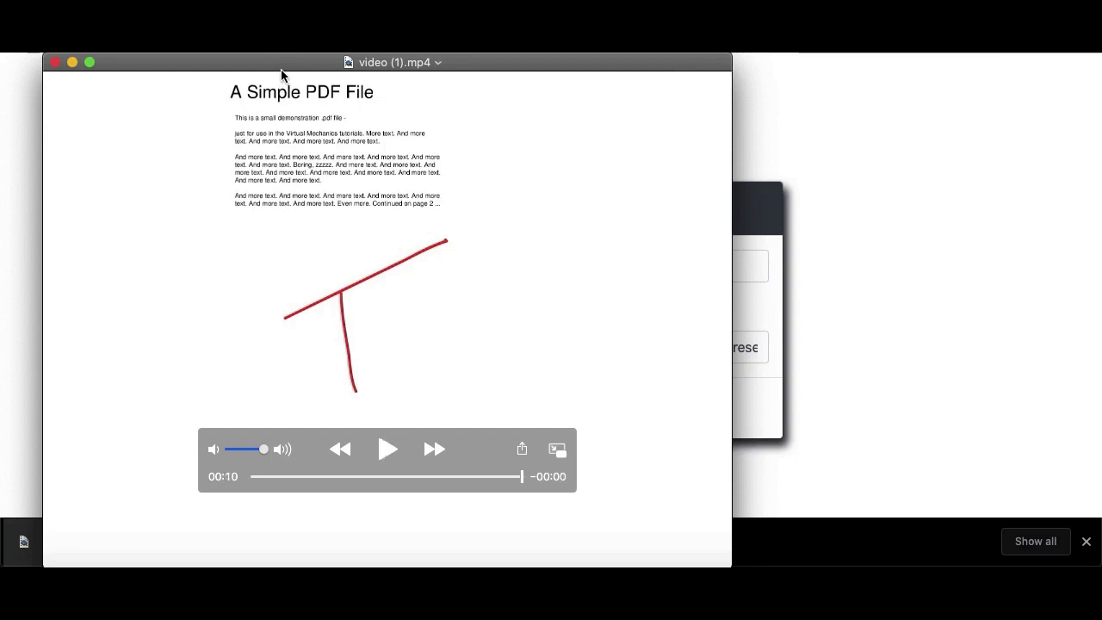
- Close the video and use the first Room Recordings row's menu to download the January 19, 2021 recording
click(54, 63)
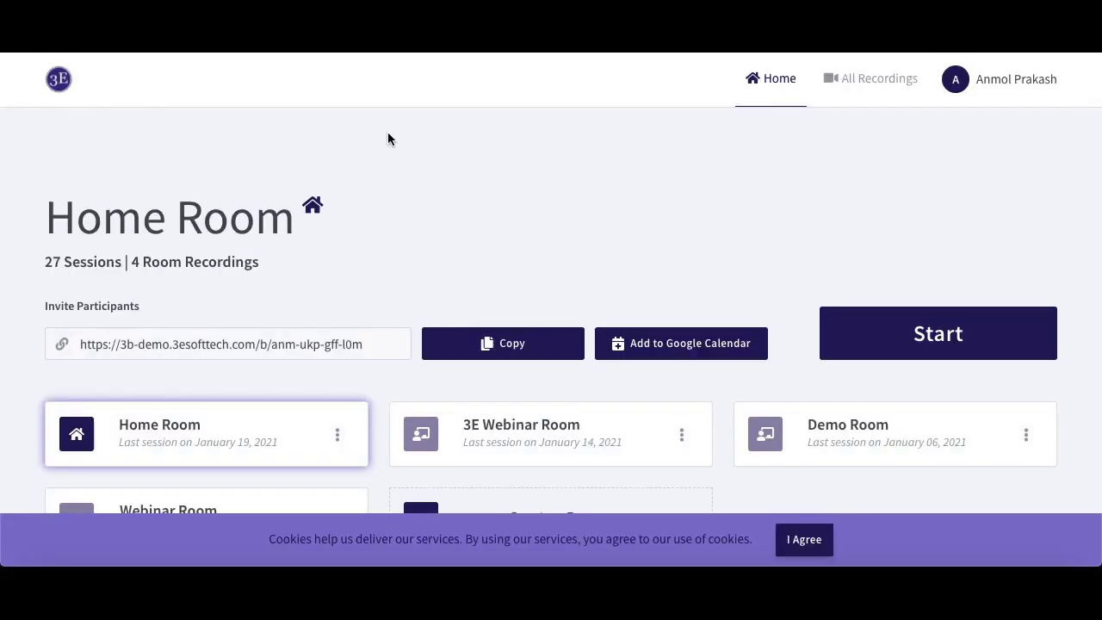
scroll(507, 316, down, 2)
scroll(507, 316, down, 1)
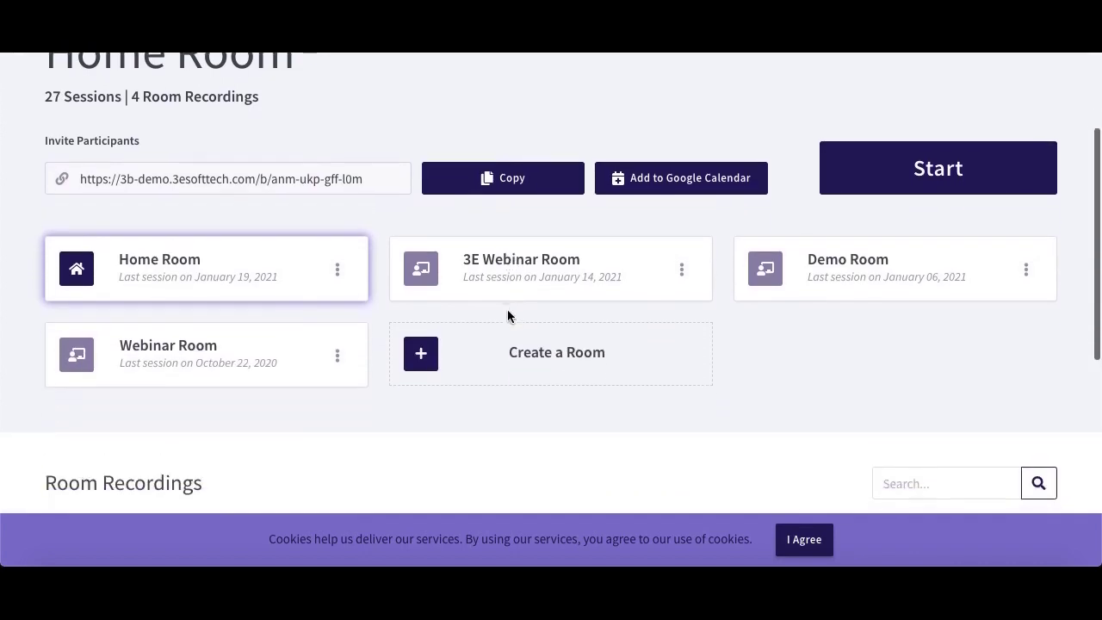
scroll(507, 316, down, 2)
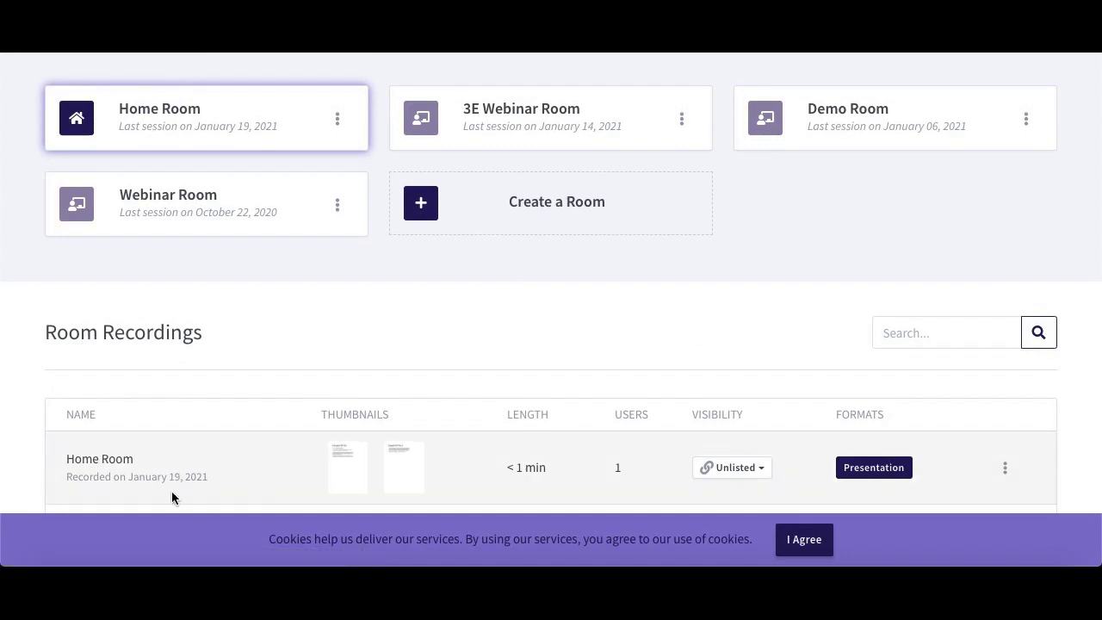
scroll(98, 475, down, 1)
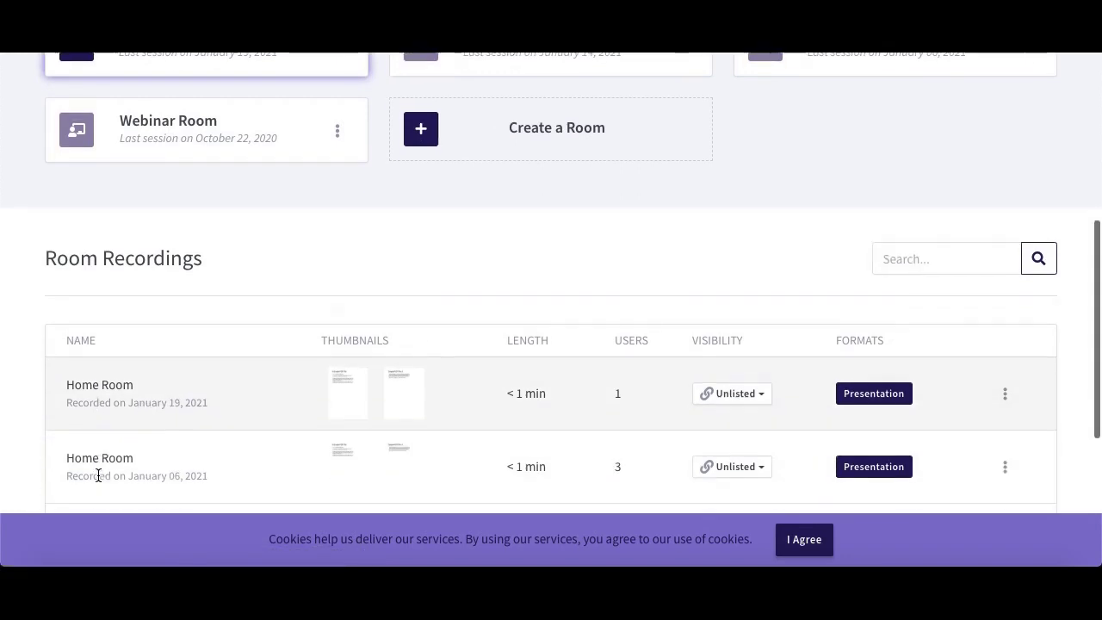
scroll(98, 475, down, 1)
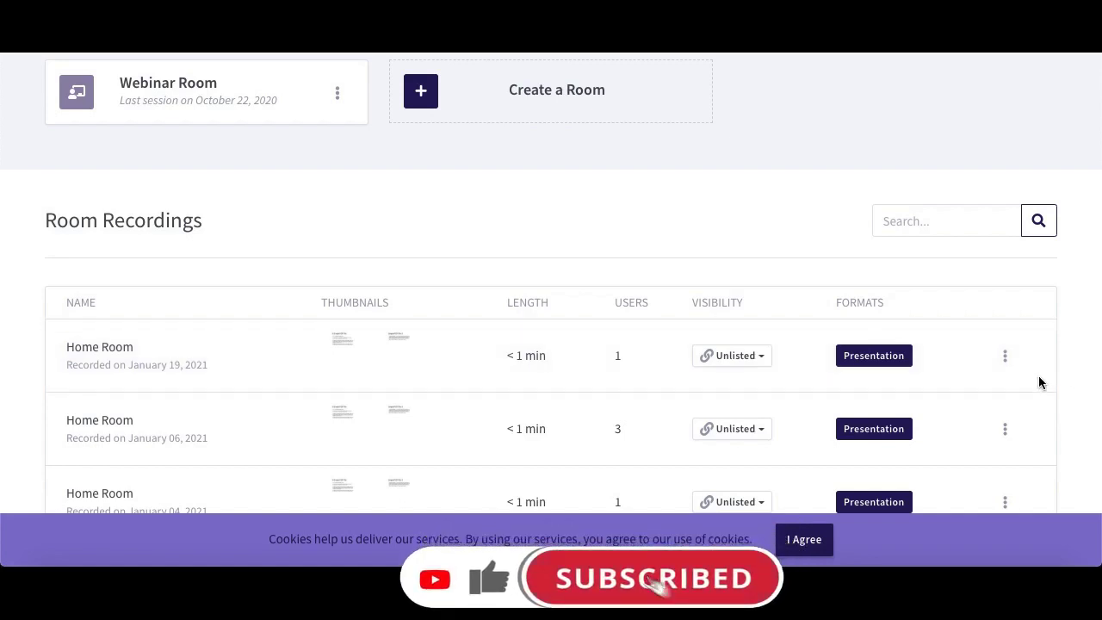
click(1004, 356)
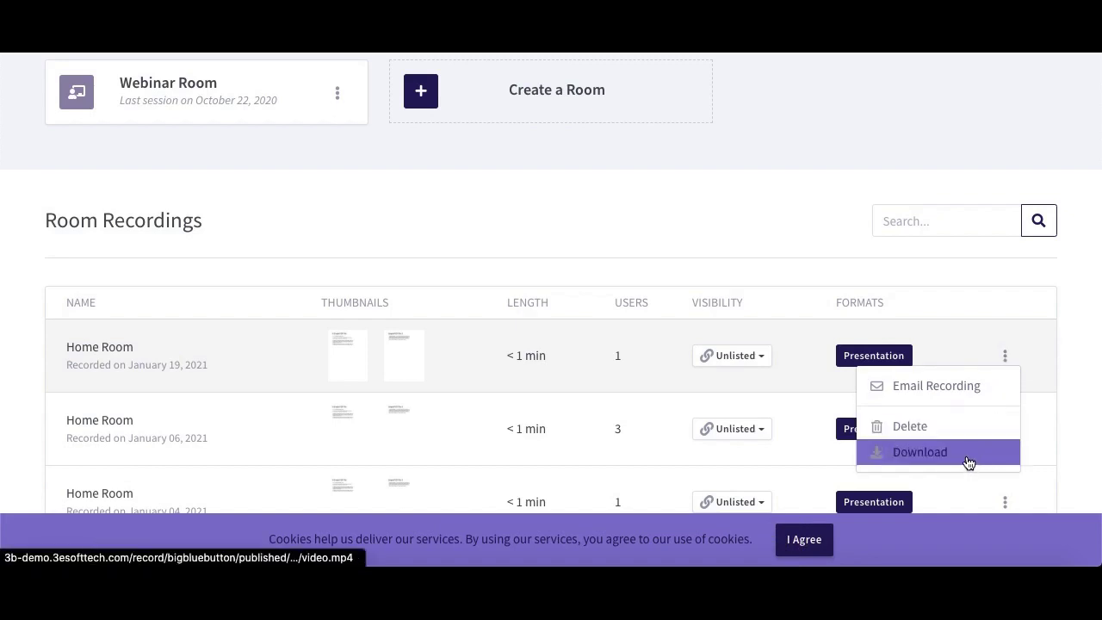
click(966, 459)
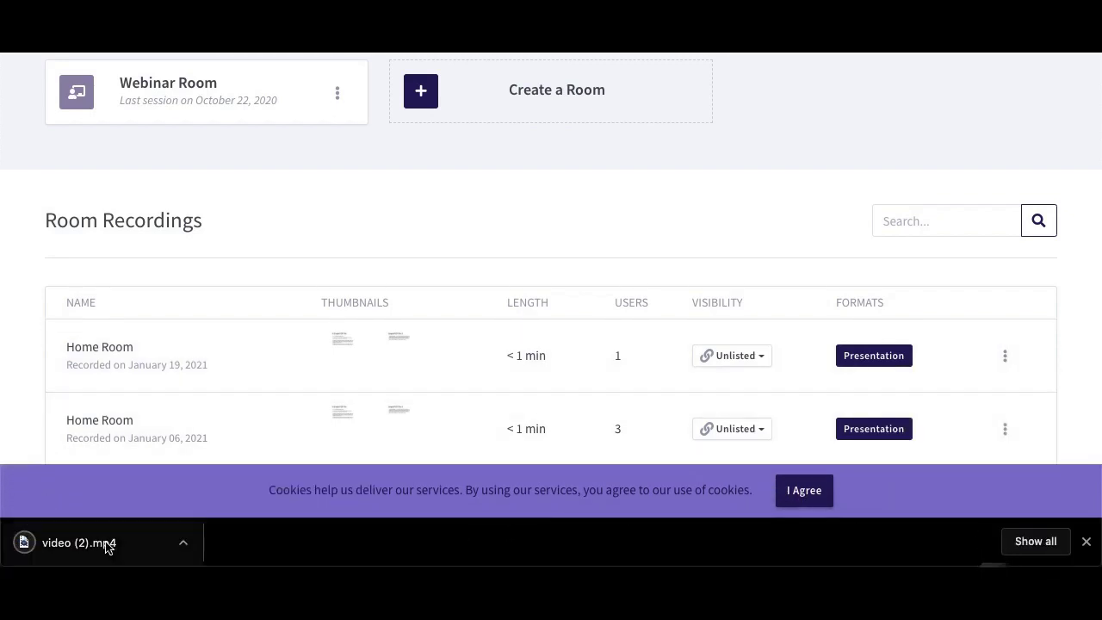
click(105, 546)
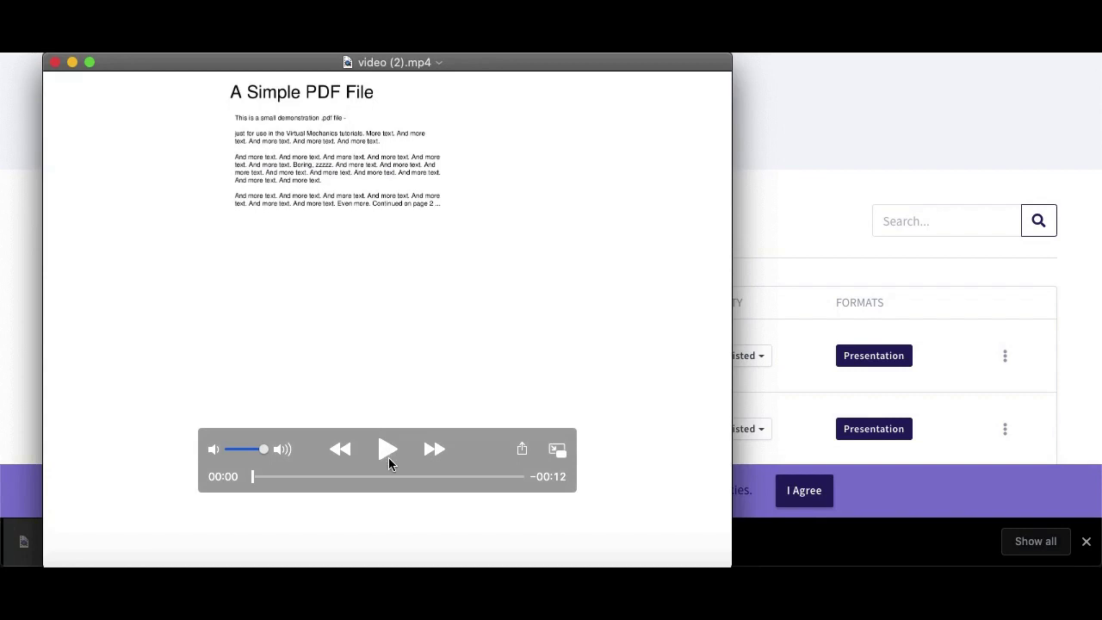
click(388, 455)
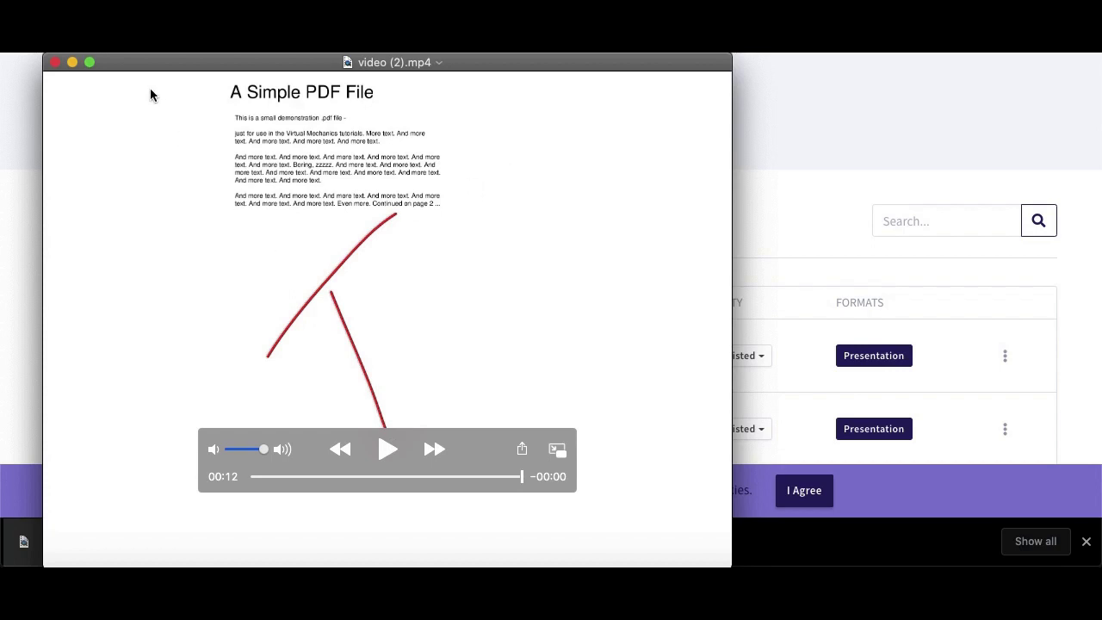
click(55, 62)
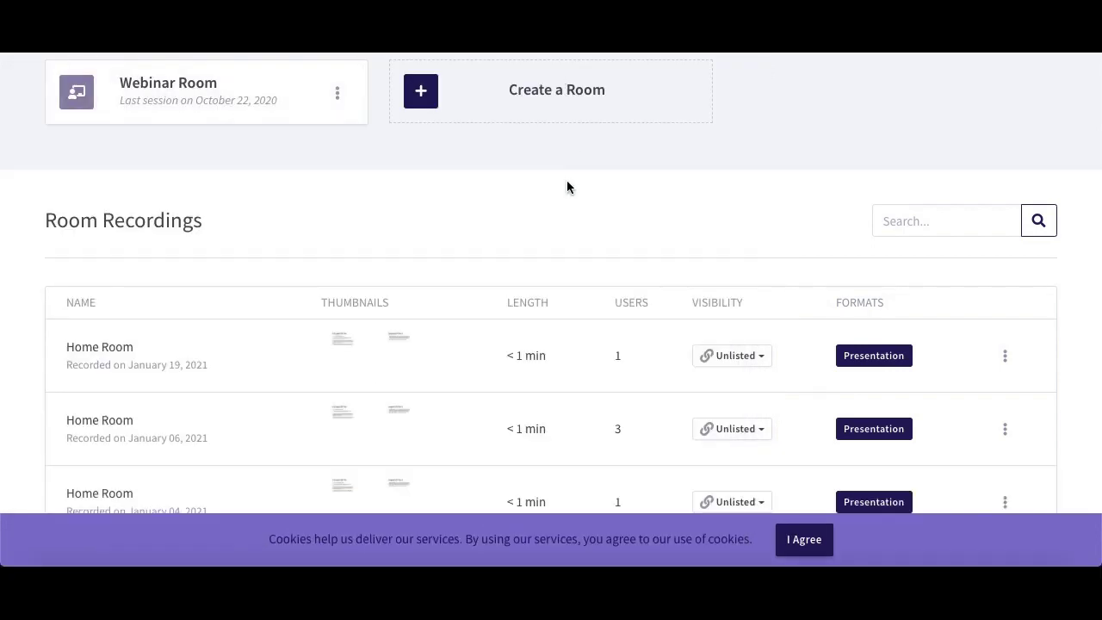